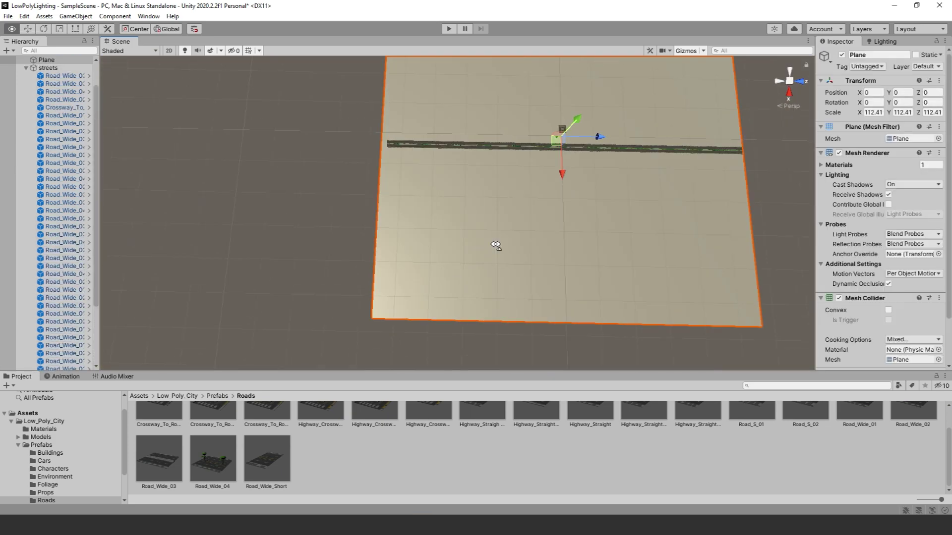
# Step: Extend the street network with a side street of wide road prefabs branching off the crossway, including Road_Wide_02 rotated 90 degrees on Y
pyautogui.keyDown('alt'); pyautogui.moveTo(495, 249); pyautogui.dragTo(565, 189); pyautogui.keyUp('alt')
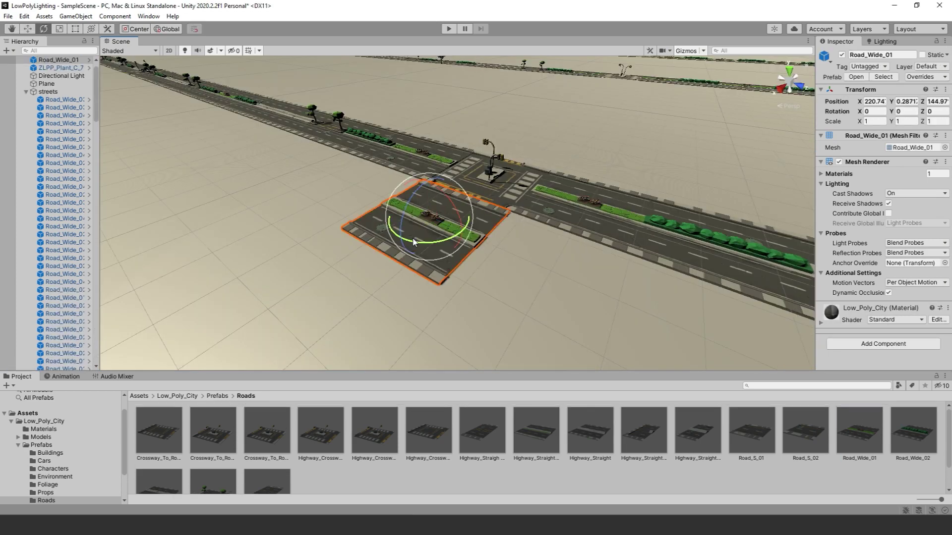
pyautogui.scroll(5, 560, 343)
pyautogui.keyDown('alt'); pyautogui.moveTo(560, 343); pyautogui.dragTo(554, 213); pyautogui.keyUp('alt')
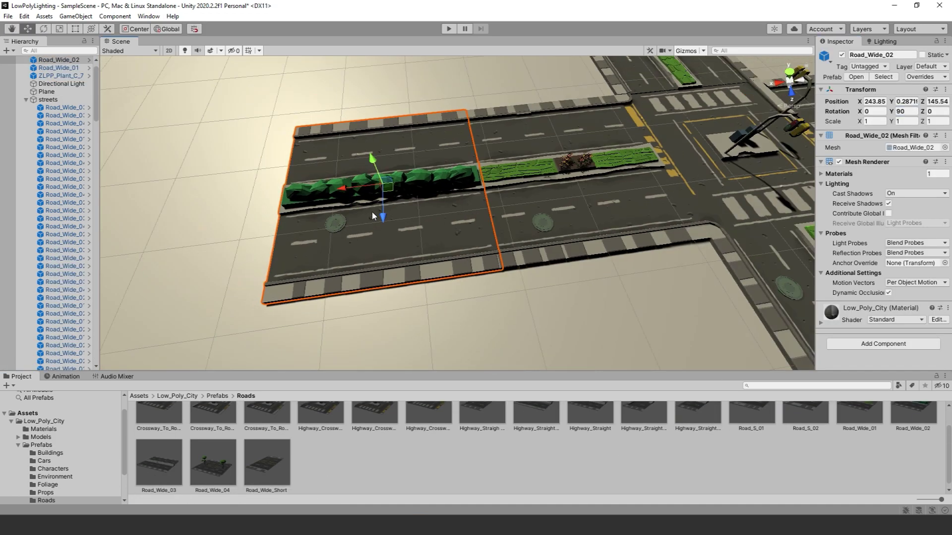
pyautogui.click(536, 434)
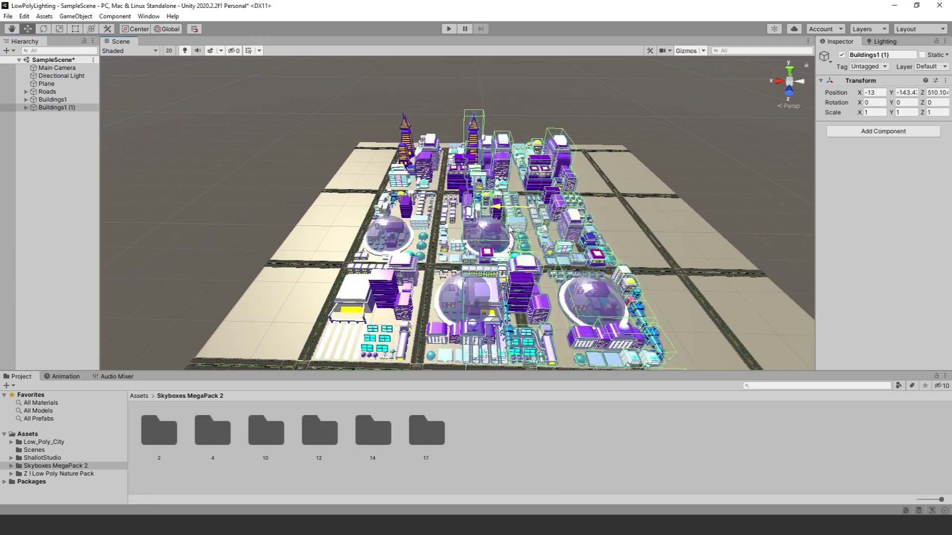
# Step: Position the copied building group over the neighbouring city blocks and duplicate the group twice more to cover the other blocks
pyautogui.moveTo(509, 229); pyautogui.dragTo(551, 234)
pyautogui.moveTo(551, 230); pyautogui.dragTo(436, 132, button='right')
pyautogui.press('w')
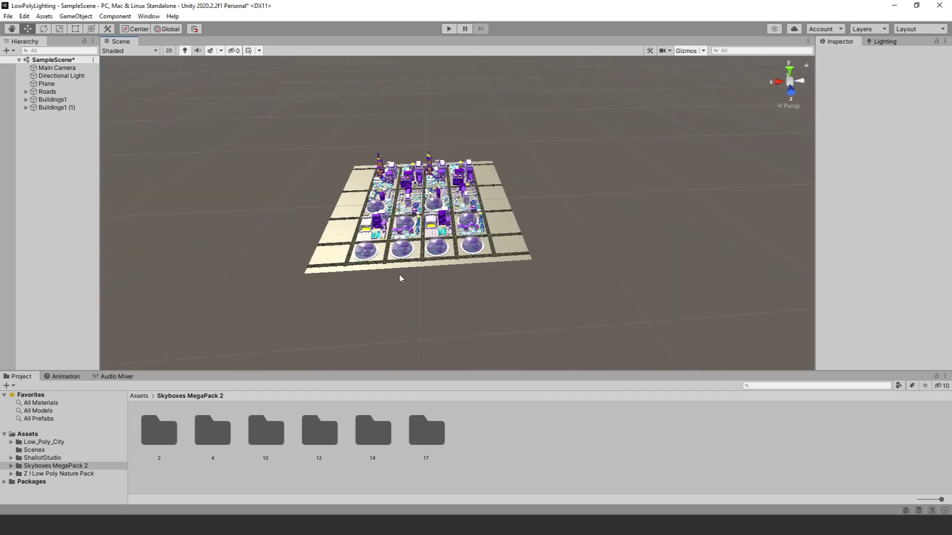
pyautogui.click(72, 108)
pyautogui.hotkey('ctrl', 'd')
pyautogui.moveTo(444, 196); pyautogui.dragTo(366, 200)
pyautogui.hotkey('ctrl', 'd')
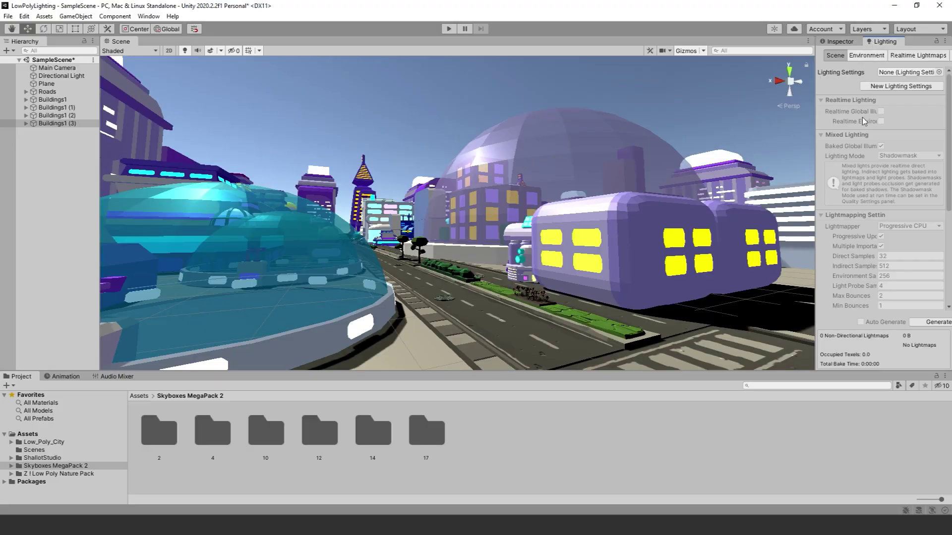
# Step: Try the night-sky materials 10, 4, 2 and 12 as the environment skybox and assign material 10
pyautogui.click(865, 56)
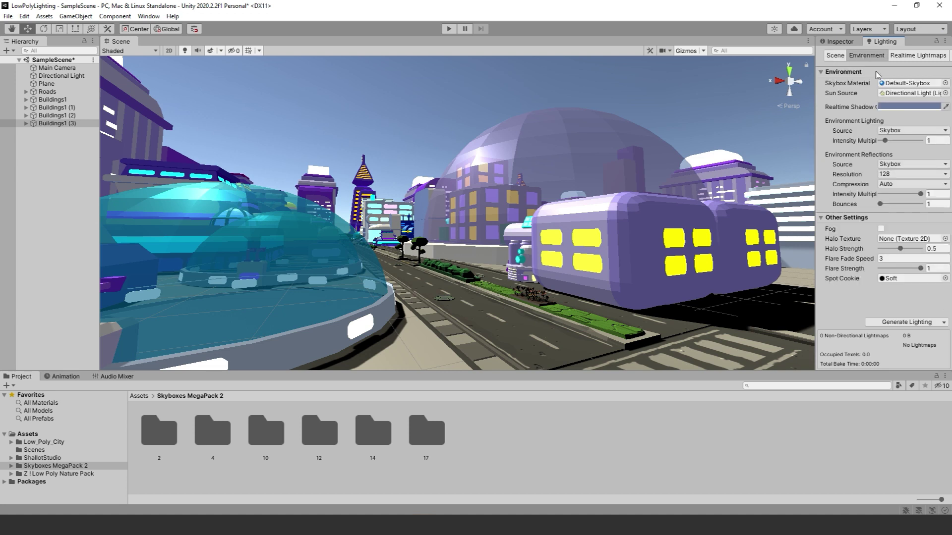
pyautogui.click(945, 84)
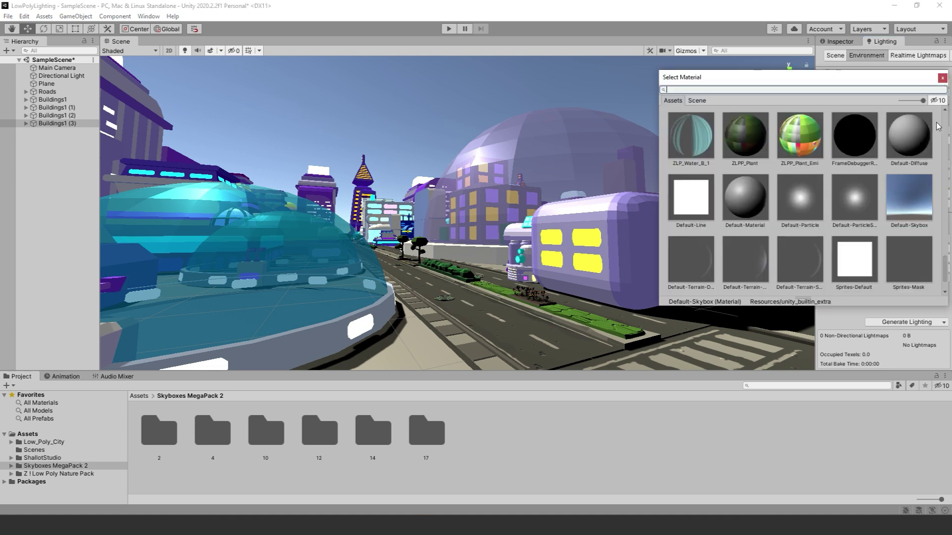
pyautogui.moveTo(944, 276); pyautogui.dragTo(933, 107)
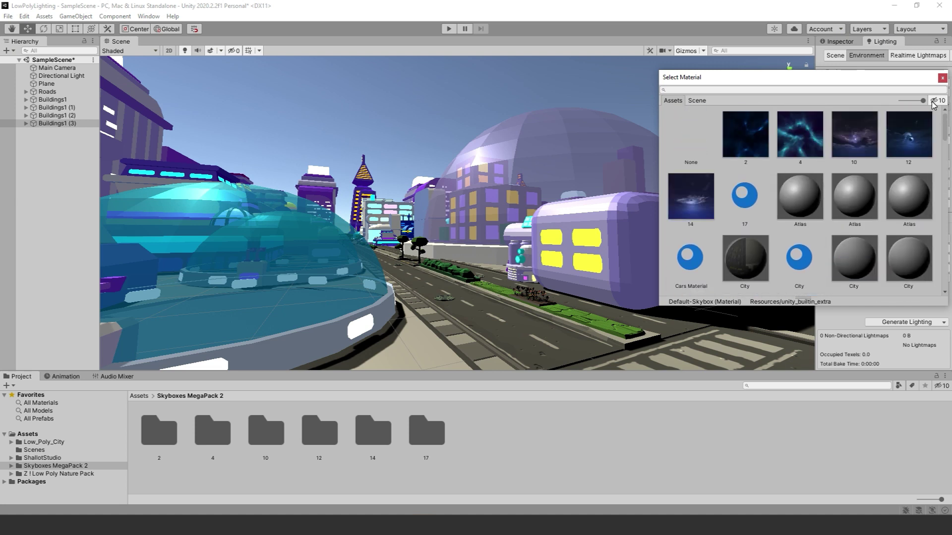
pyautogui.click(859, 135)
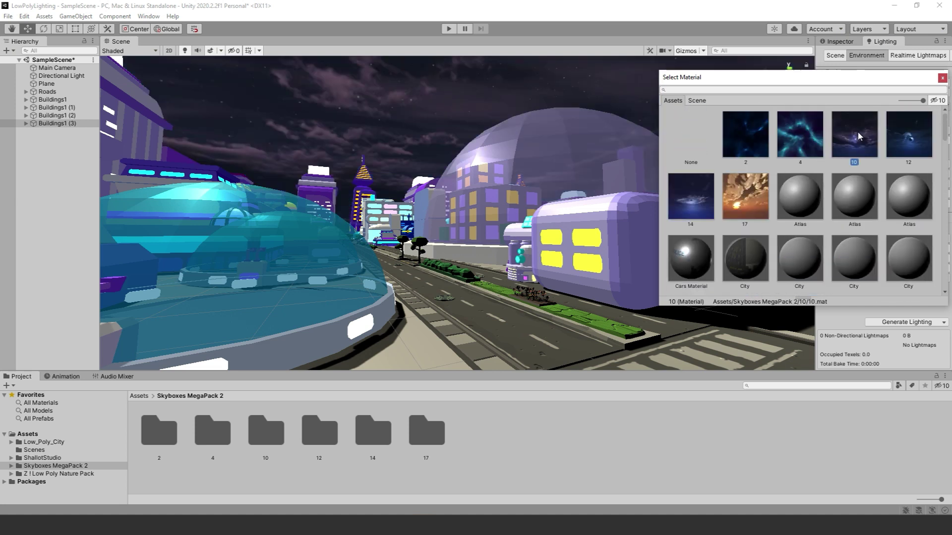
pyautogui.click(808, 144)
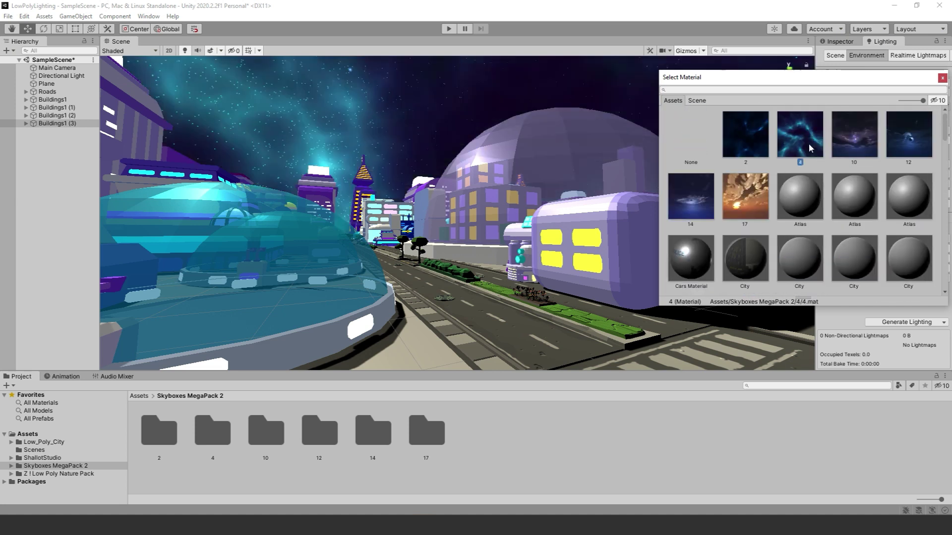
pyautogui.click(754, 142)
pyautogui.click(906, 141)
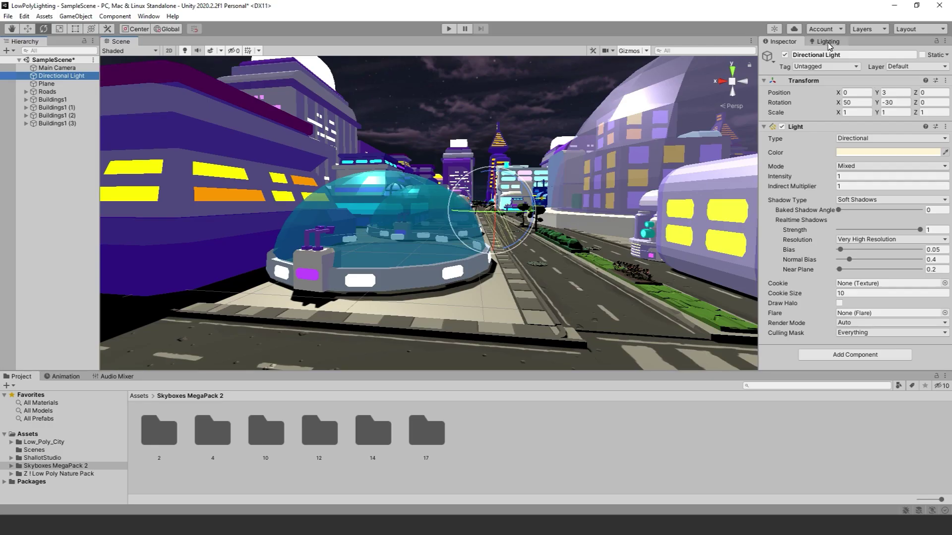
# Step: Enable fog in the environment lighting and sample its color from the dark area at the end of the street
pyautogui.click(827, 42)
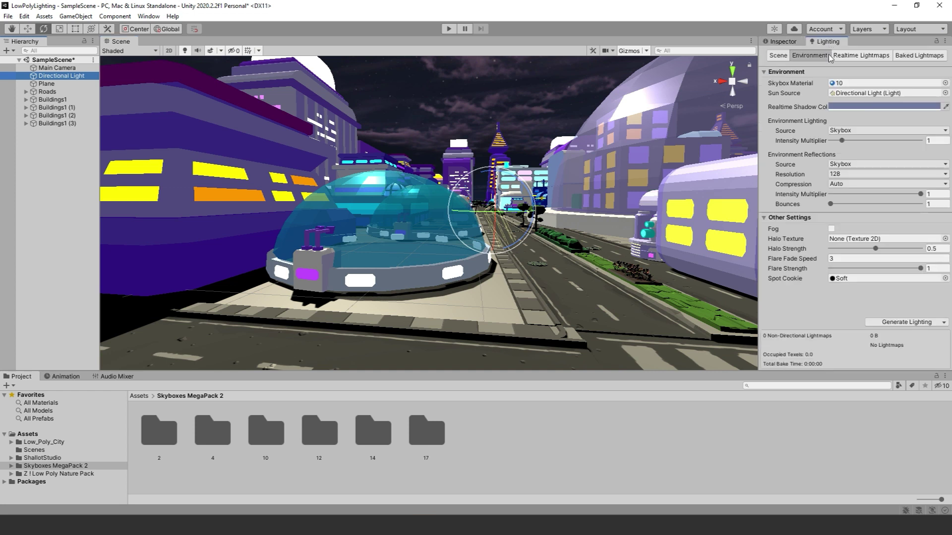
pyautogui.click(832, 229)
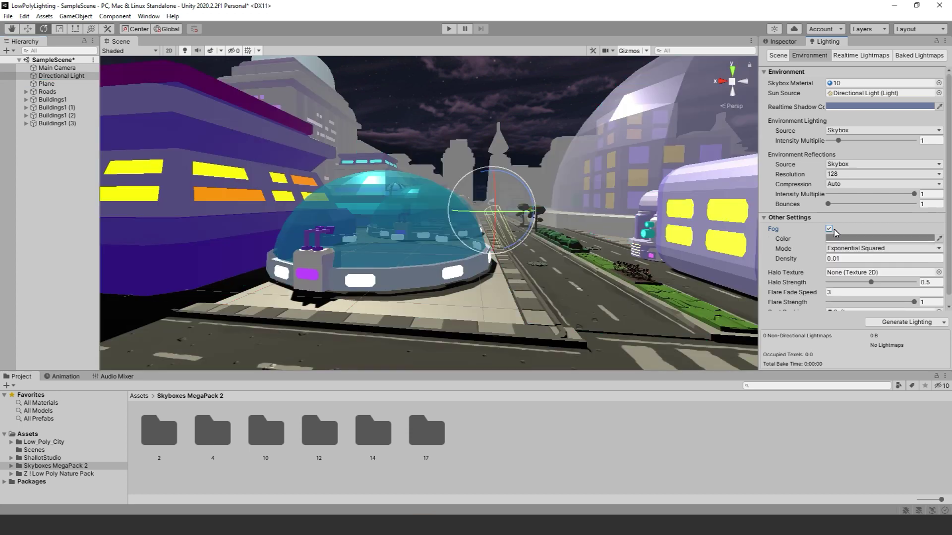
pyautogui.click(839, 239)
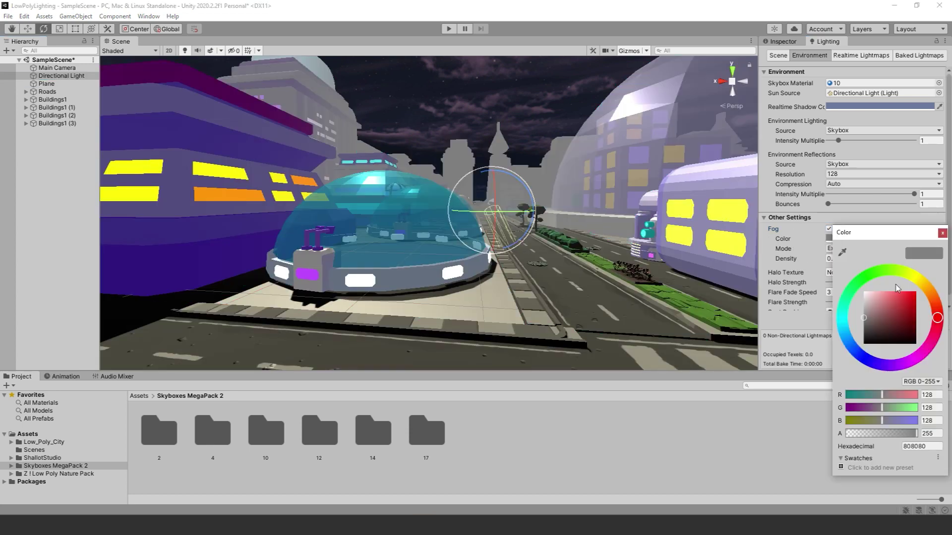
pyautogui.click(842, 253)
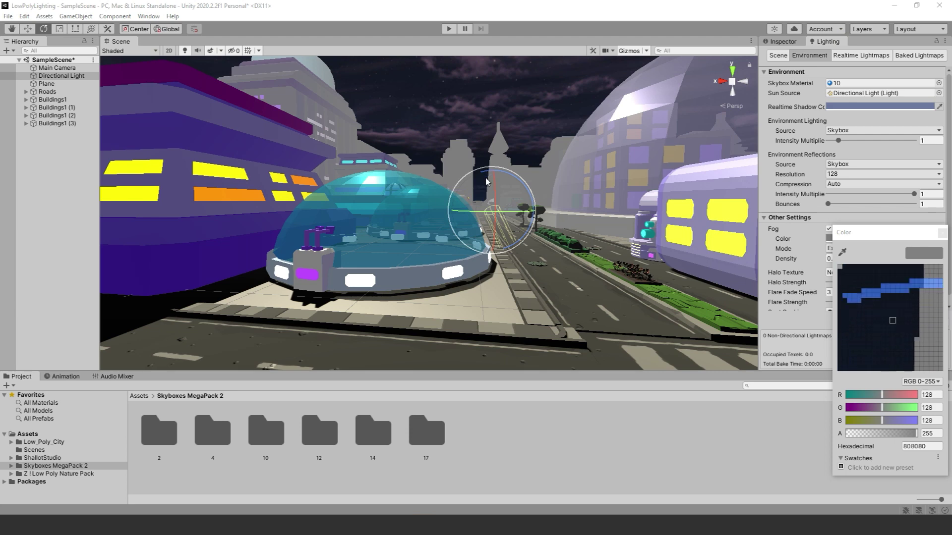
pyautogui.click(482, 194)
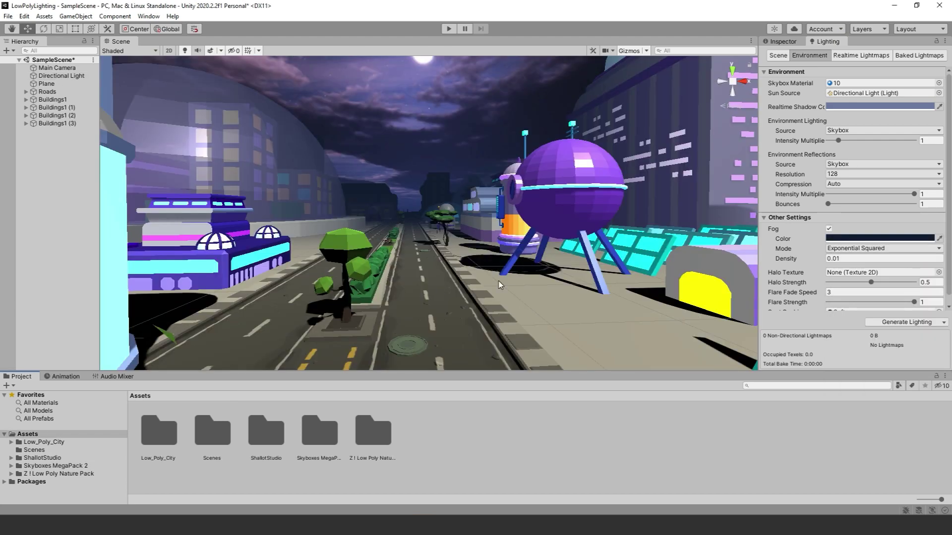
# Step: Create a folder named PostProcessing in Assets and open it
pyautogui.rightClick(449, 426)
pyautogui.moveTo(478, 161)
pyautogui.click(664, 137)
pyautogui.write('F')
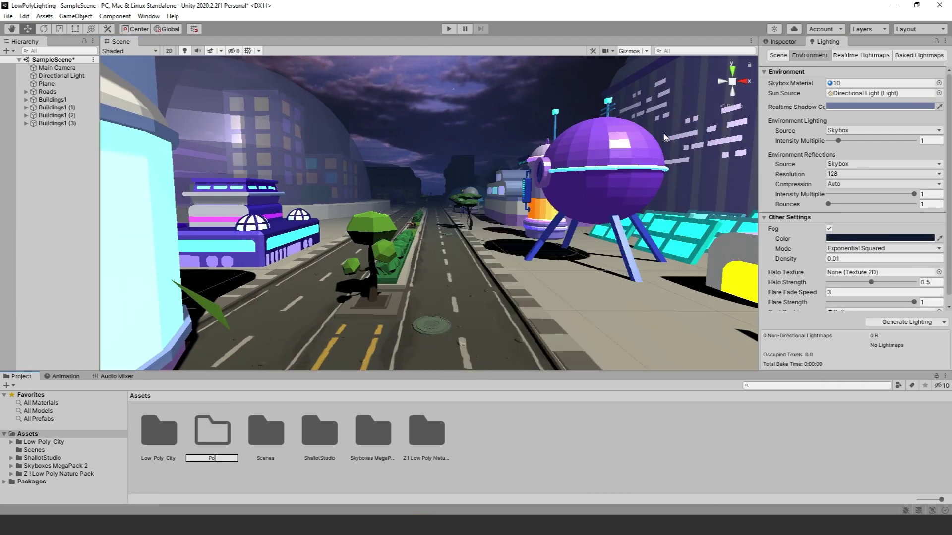
pyautogui.doubleClick(212, 431)
# Step: Add an empty game object named PostProcessing to the scene
pyautogui.rightClick(41, 154)
pyautogui.click(64, 270)
pyautogui.write('PostProcessing')
pyautogui.press('Return')
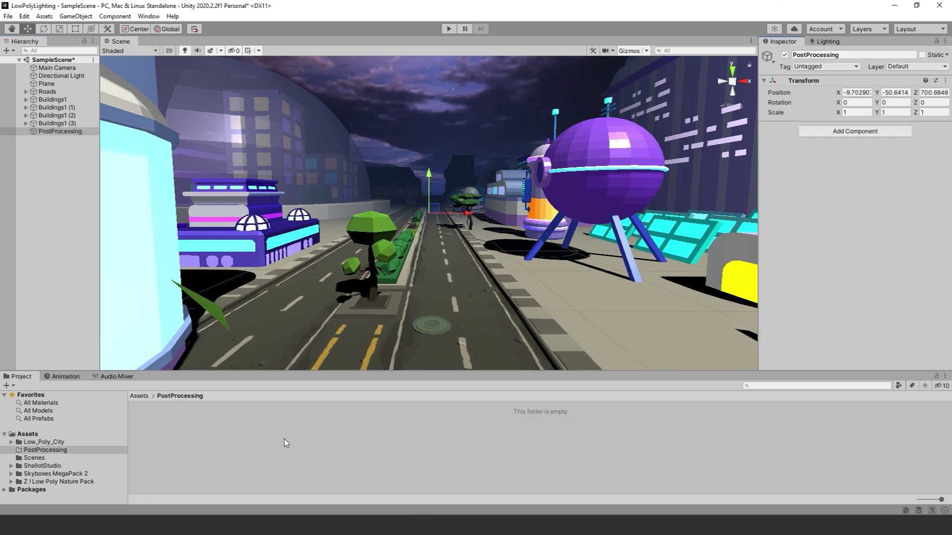
# Step: Create a post-processing profile named scifi_city in the PostProcessing folder
pyautogui.rightClick(253, 437)
pyautogui.moveTo(383, 177)
pyautogui.click(479, 260)
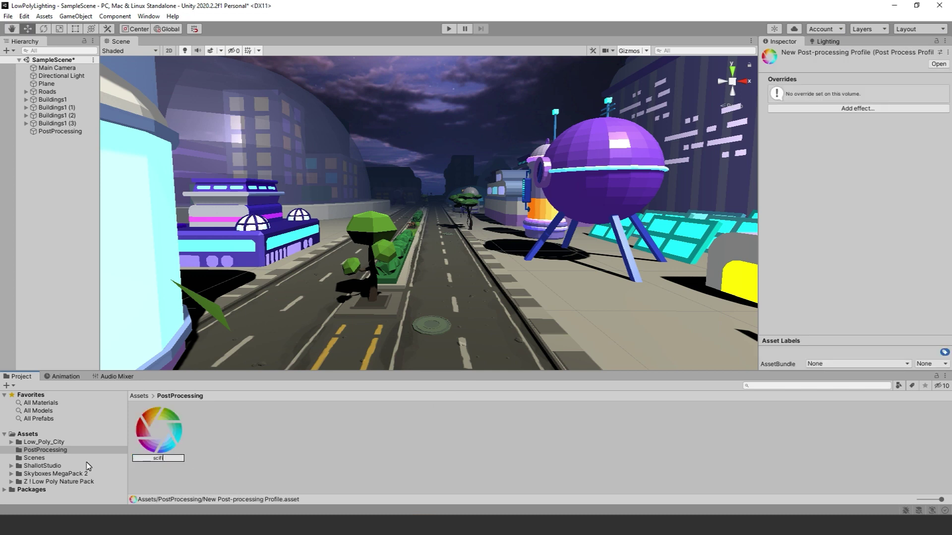
# Step: Add a new layer named PostProcessing as User Layer 3
pyautogui.click(70, 69)
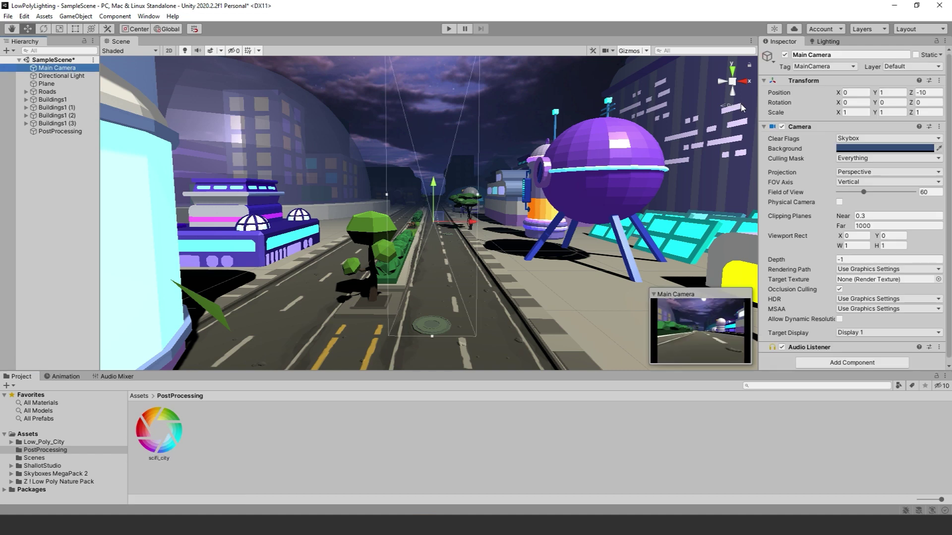
pyautogui.click(908, 68)
pyautogui.click(857, 143)
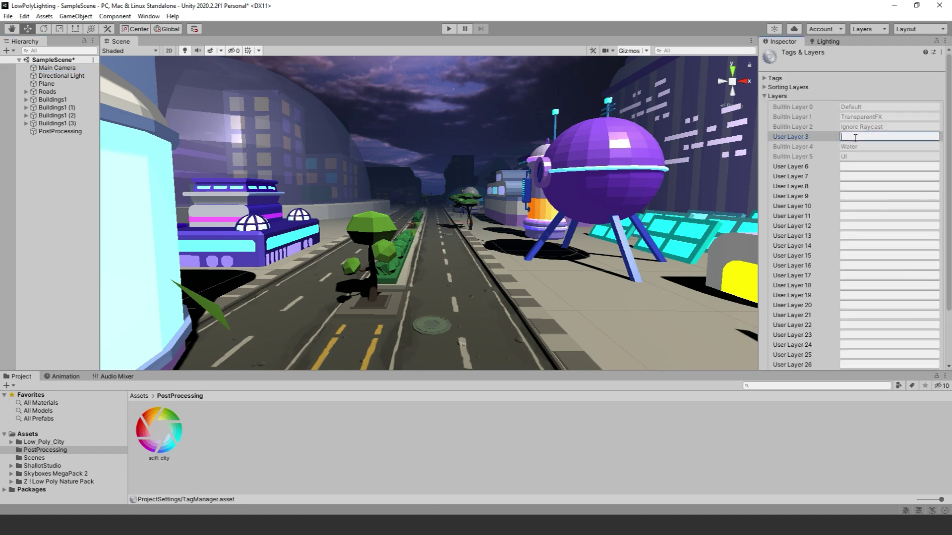
# Step: Put the Main Camera on the PostProcessing layer and add a Post-process Layer component that uses the PostProcessing layer
pyautogui.click(57, 67)
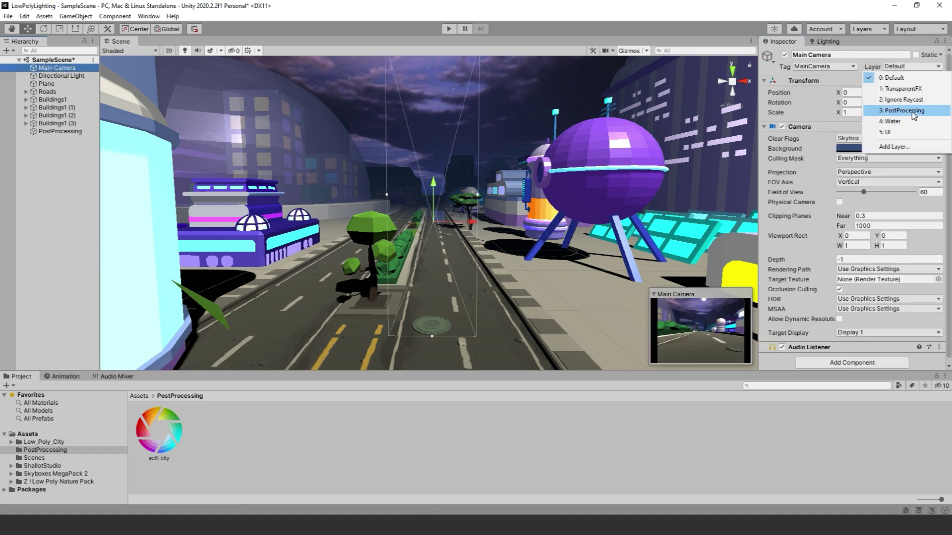
pyautogui.click(843, 368)
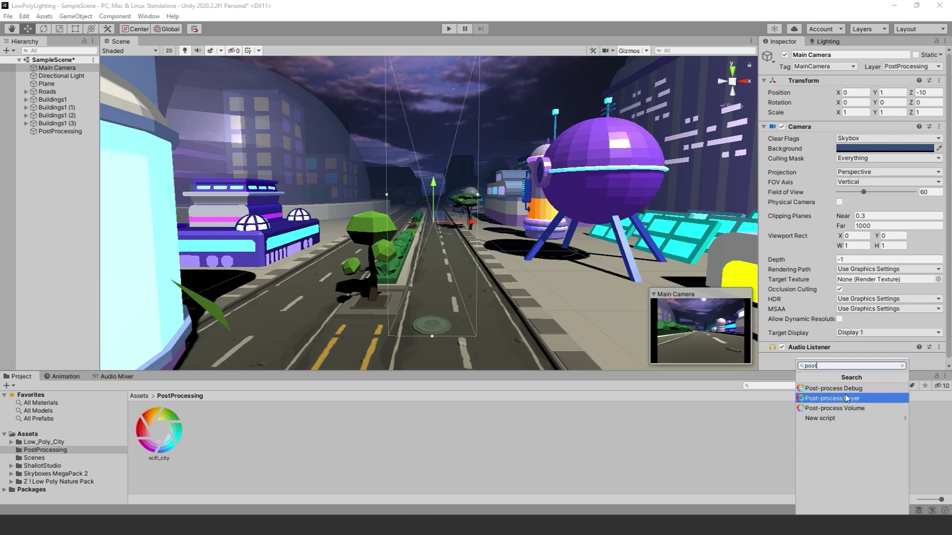
pyautogui.click(846, 398)
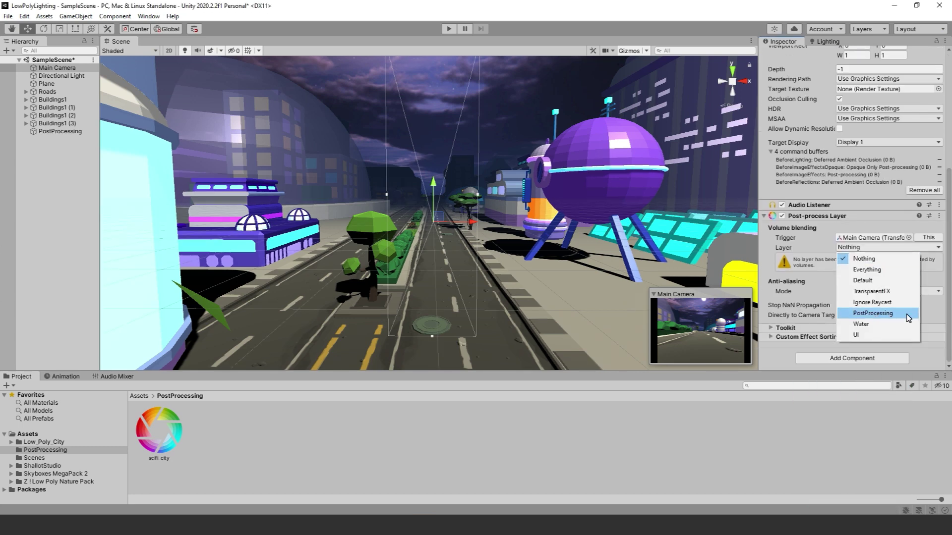
pyautogui.click(873, 313)
pyautogui.moveTo(947, 331); pyautogui.dragTo(947, 201)
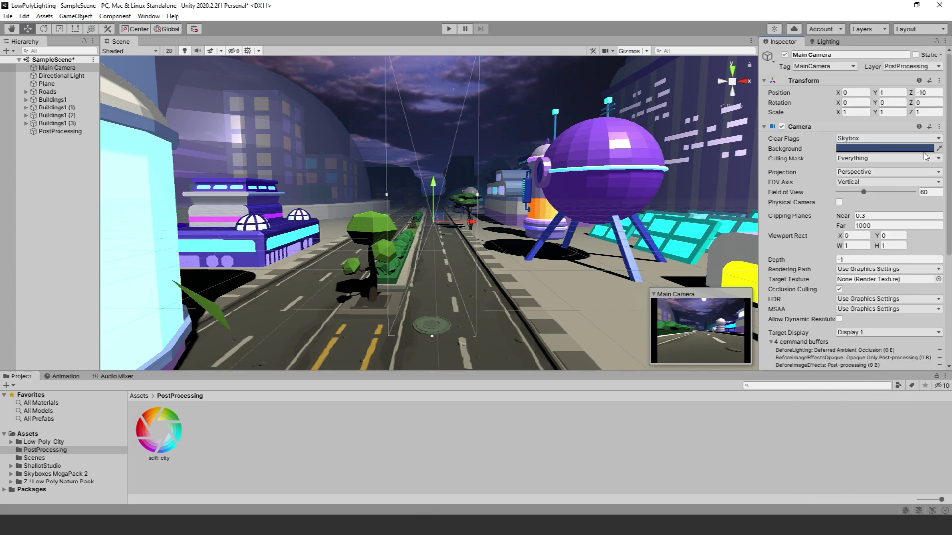
# Step: Add a global Post-process Volume with the scifi_city profile to the PostProcessing object and assign the object to the PostProcessing layer
pyautogui.click(60, 131)
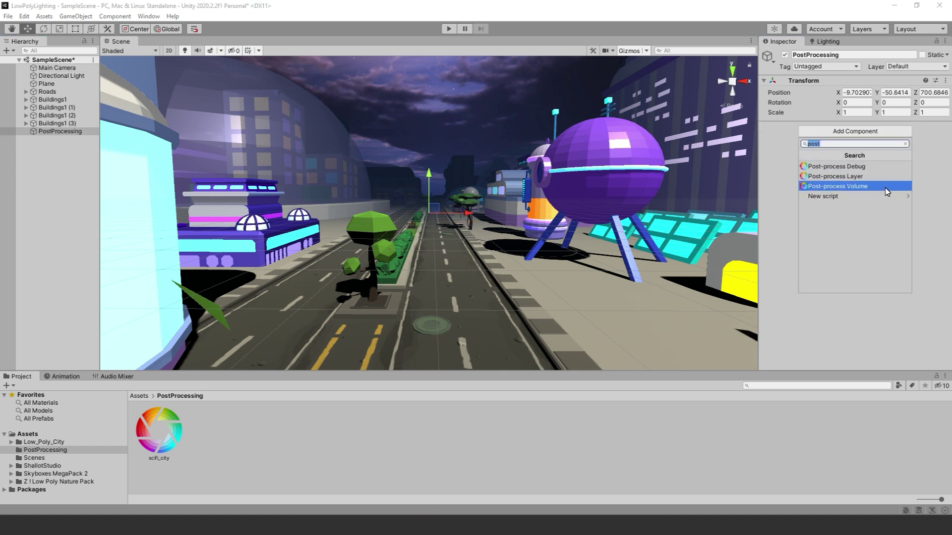
pyautogui.click(886, 192)
pyautogui.click(839, 138)
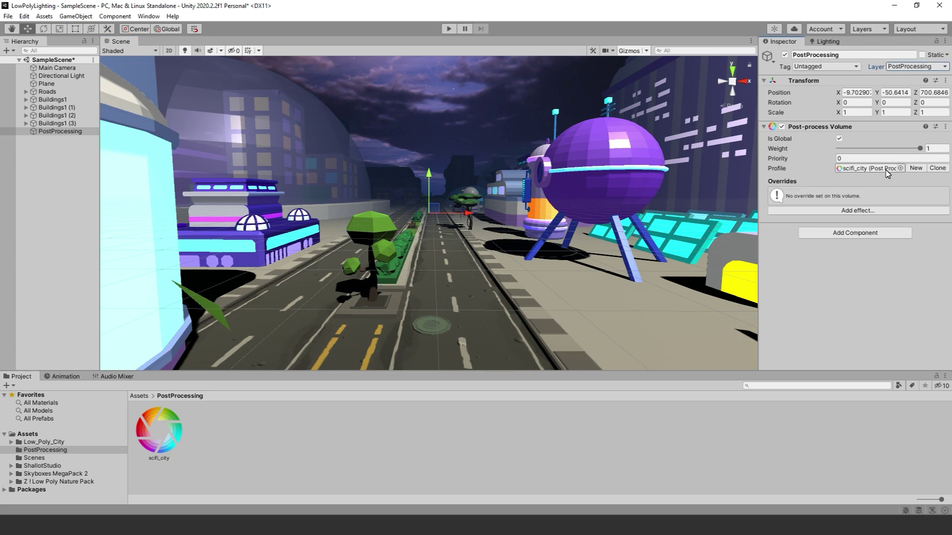
pyautogui.click(57, 68)
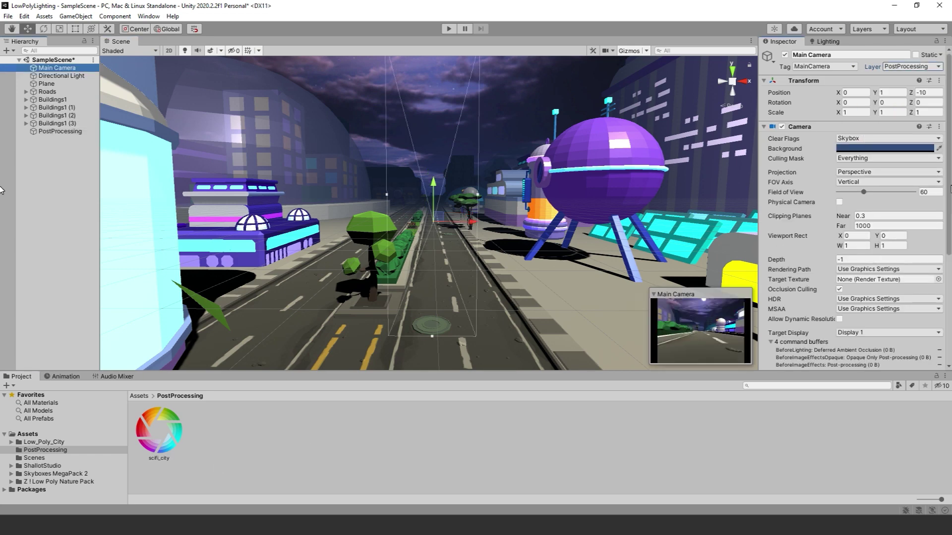
pyautogui.scroll(-5, 831, 259)
# Step: Add Ambient Occlusion, Bloom and Chromatic Aberration effects to the PostProcessing volume
pyautogui.click(60, 131)
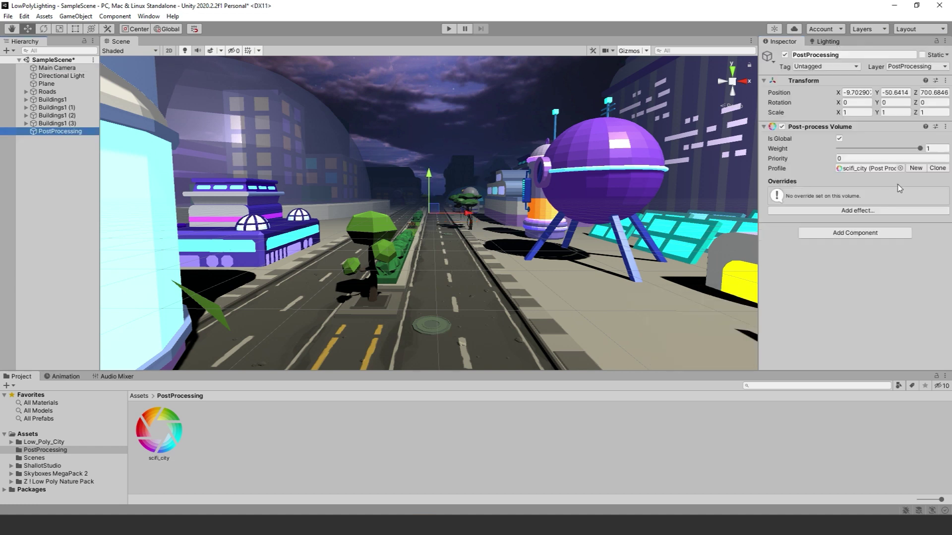
pyautogui.click(844, 210)
pyautogui.click(842, 219)
pyautogui.moveTo(863, 215)
pyautogui.click(783, 238)
pyautogui.click(856, 213)
pyautogui.click(793, 257)
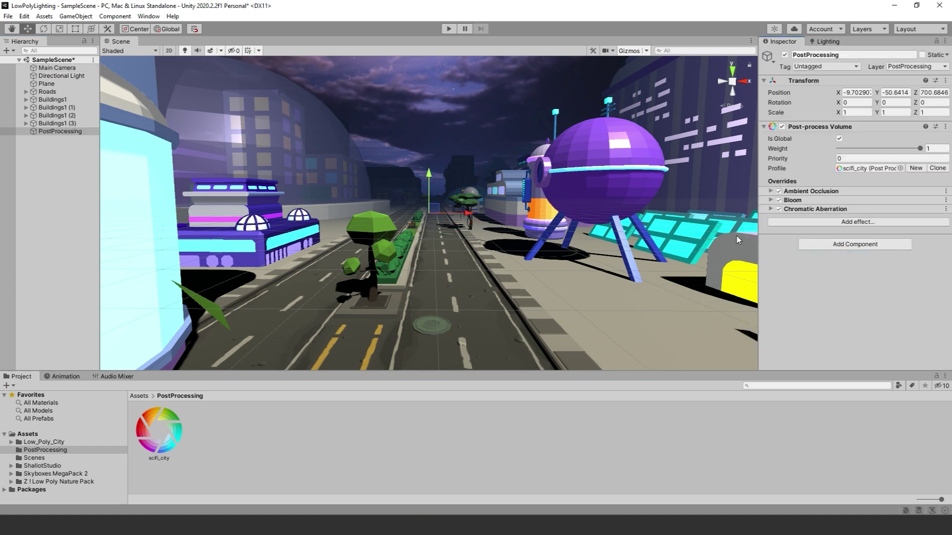
# Step: Enable all Ambient Occlusion overrides and open a Game view showing the Main Camera's image beside the Scene view
pyautogui.click(771, 191)
pyautogui.click(148, 16)
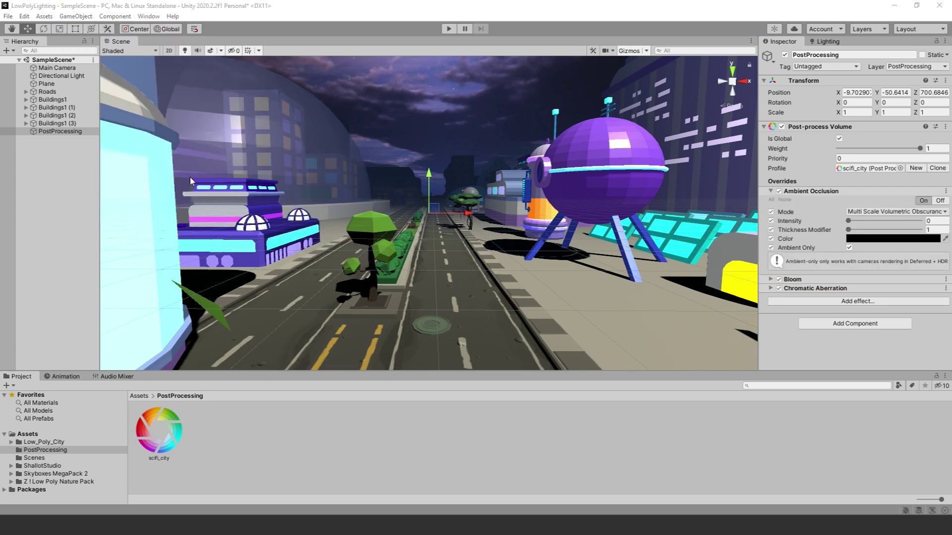
pyautogui.click(57, 67)
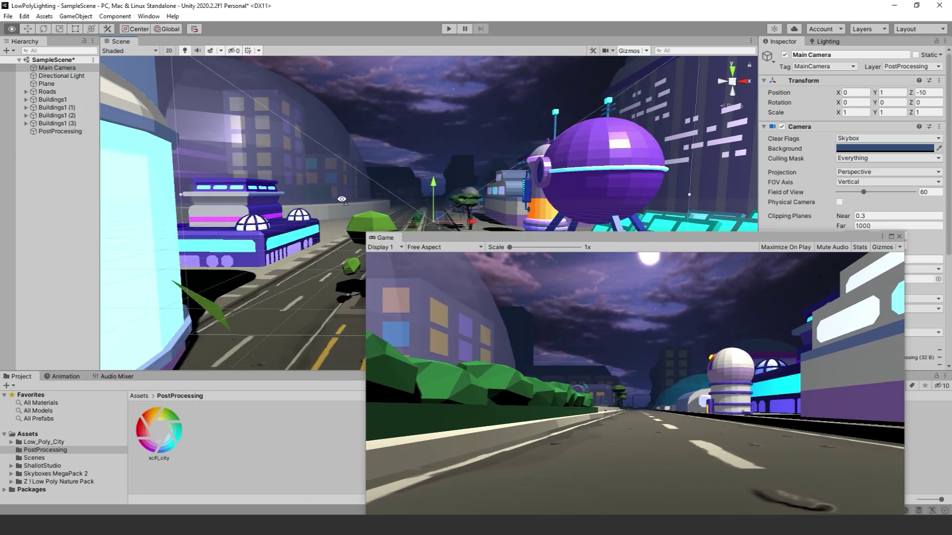
pyautogui.moveTo(341, 199); pyautogui.dragTo(446, 201, button='right')
pyautogui.moveTo(384, 238); pyautogui.dragTo(704, 198)
# Step: Select three neighbouring objects in the city scene together and shift them slightly
pyautogui.moveTo(208, 213); pyautogui.dragTo(95, 221, button='right')
pyautogui.moveTo(278, 203); pyautogui.dragTo(194, 203, button='right')
pyautogui.click(251, 243)
pyautogui.keyDown('shift'); pyautogui.click(252, 211); pyautogui.keyUp('shift')
pyautogui.keyDown('shift'); pyautogui.click(252, 171); pyautogui.keyUp('shift')
pyautogui.moveTo(251, 202); pyautogui.dragTo(247, 201)
pyautogui.moveTo(254, 216); pyautogui.dragTo(713, 222, button='right')
pyautogui.click(96, 69)
pyautogui.click(26, 115)
# Step: Set the Ambient Occlusion intensity of the PostProcessing volume to 0.69
pyautogui.click(60, 131)
pyautogui.moveTo(849, 221); pyautogui.dragTo(861, 221)
pyautogui.moveTo(433, 120); pyautogui.dragTo(389, 121, button='right')
# Step: Restore a single large Scene view by redocking it in the main area and closing the Game view
pyautogui.moveTo(120, 41); pyautogui.dragTo(377, 221)
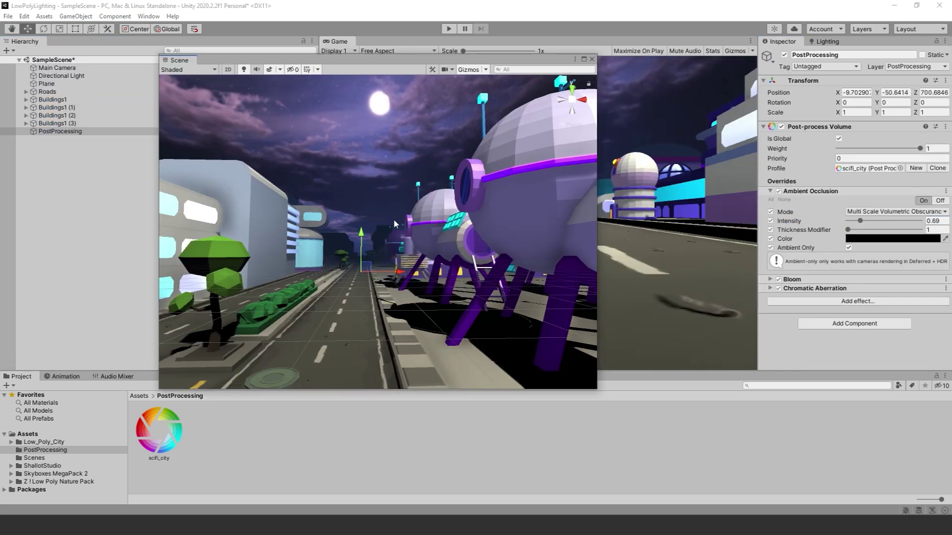
pyautogui.moveTo(298, 59); pyautogui.dragTo(327, 159)
pyautogui.moveTo(207, 159); pyautogui.dragTo(99, 198)
pyautogui.rightClick(490, 40)
pyautogui.click(529, 85)
pyautogui.moveTo(612, 208); pyautogui.dragTo(814, 208)
# Step: Enable all Bloom overrides and set the intensity to 3.34 and the threshold to about 2.47
pyautogui.moveTo(694, 227); pyautogui.dragTo(620, 183, button='right')
pyautogui.click(827, 280)
pyautogui.scroll(-3, 828, 258)
pyautogui.click(828, 220)
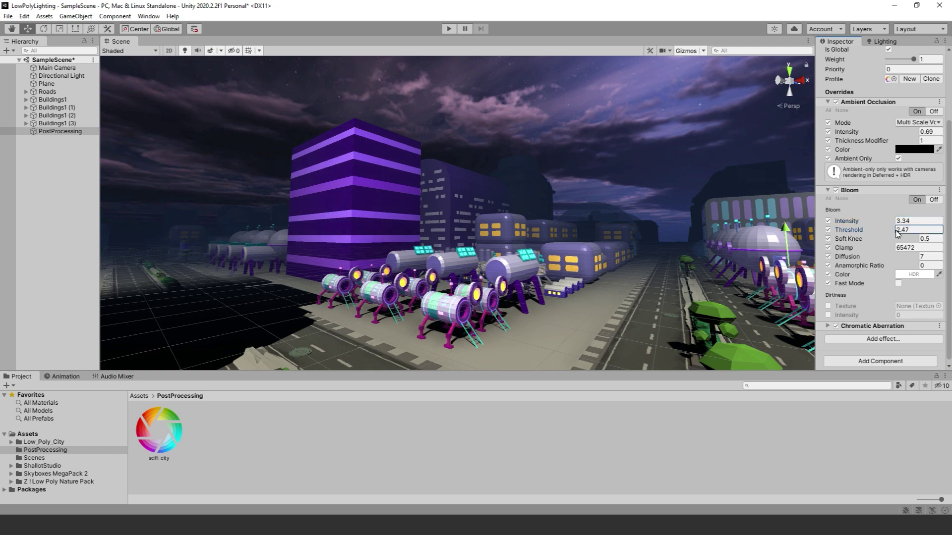
# Step: Enable the Chromatic Aberration overrides and raise the effect's intensity slightly
pyautogui.click(827, 326)
pyautogui.scroll(-2, 830, 306)
pyautogui.moveTo(815, 322); pyautogui.dragTo(758, 320)
pyautogui.moveTo(848, 312); pyautogui.dragTo(860, 312)
# Step: Select the tapered purple building beside the road and try a lighter emission colour on its Mat_Low Poly material
pyautogui.moveTo(595, 293); pyautogui.dragTo(496, 253, button='right')
pyautogui.click(558, 245)
pyautogui.scroll(-1, 776, 349)
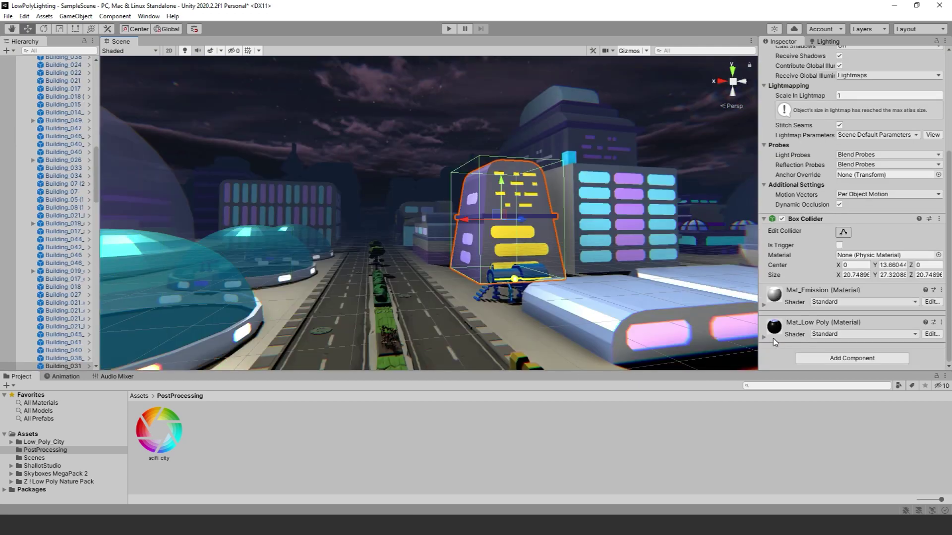
pyautogui.click(764, 306)
pyautogui.scroll(-10, 888, 287)
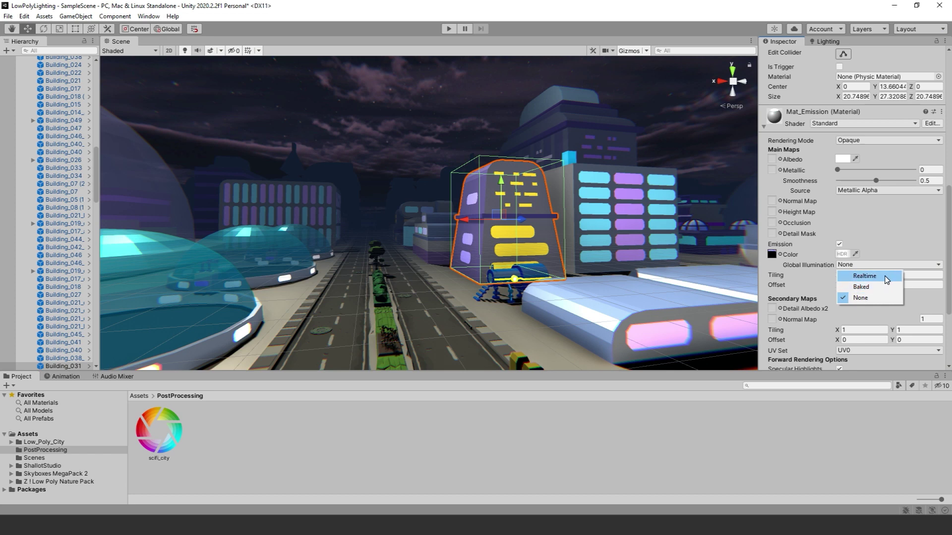
pyautogui.scroll(-10, 884, 285)
pyautogui.click(845, 259)
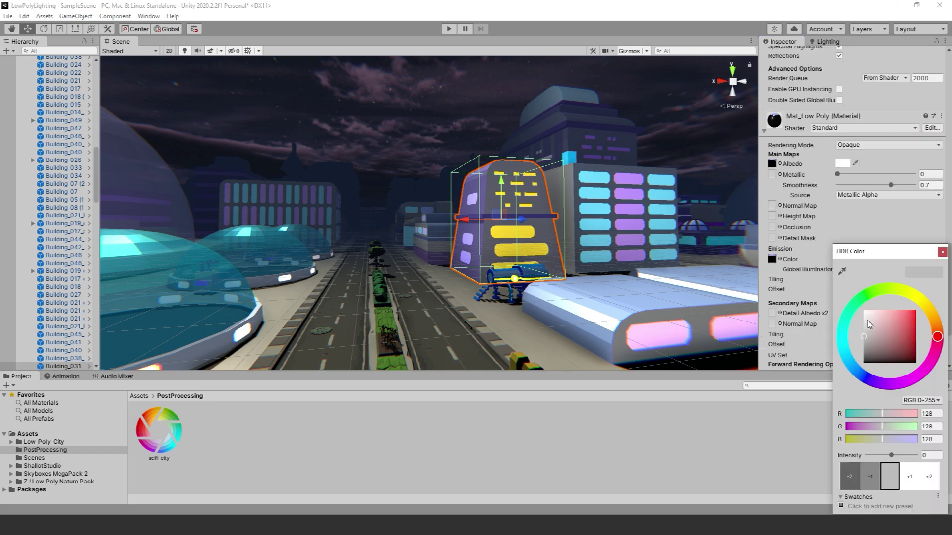
pyautogui.click(865, 324)
pyautogui.moveTo(865, 322); pyautogui.dragTo(862, 304)
pyautogui.moveTo(561, 252); pyautogui.dragTo(661, 250, button='right')
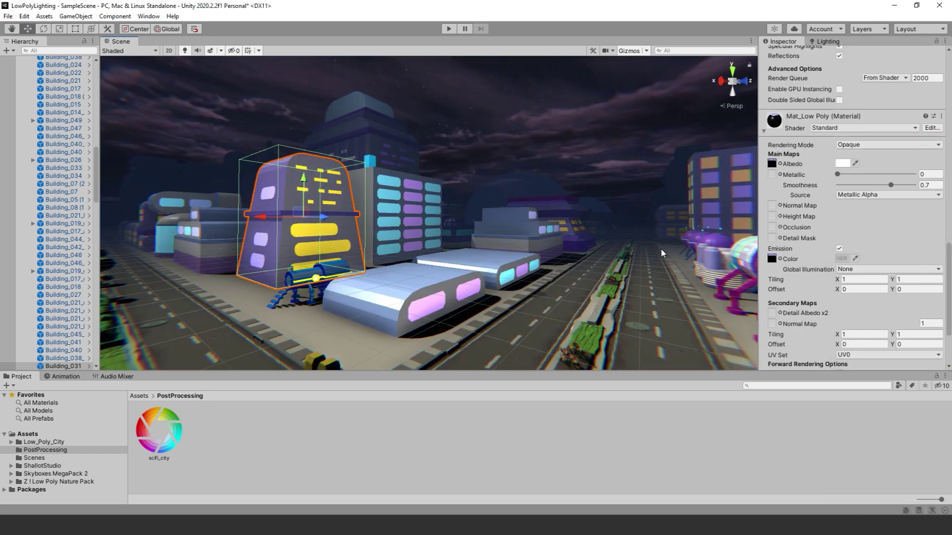
# Step: Set the Mat_Emission material's emission colour to white with an intensity of 3.7
pyautogui.click(763, 133)
pyautogui.click(844, 138)
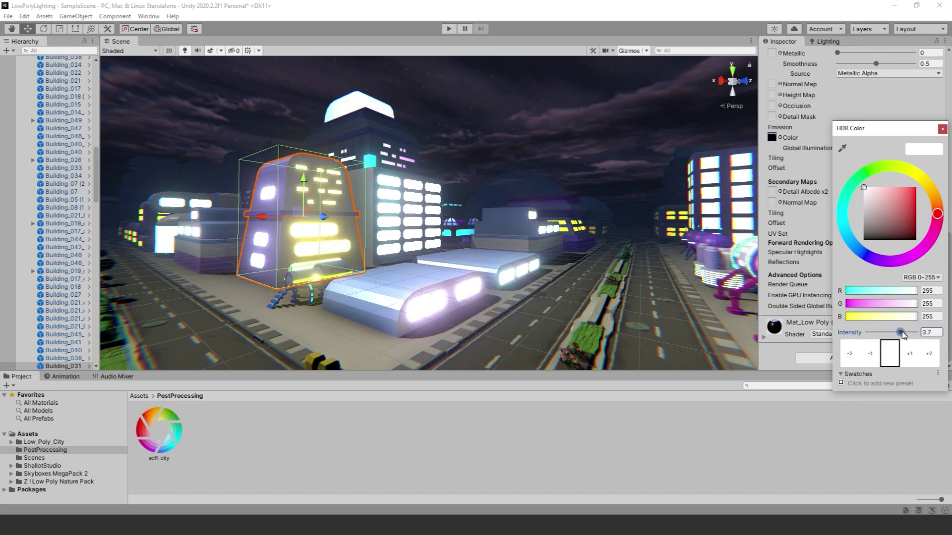
pyautogui.click(941, 129)
# Step: Collapse the Buildings1 group and review the scene's lighting settings while looking over the glowing city
pyautogui.scroll(5, 937, 138)
pyautogui.moveTo(96, 164); pyautogui.dragTo(97, 64)
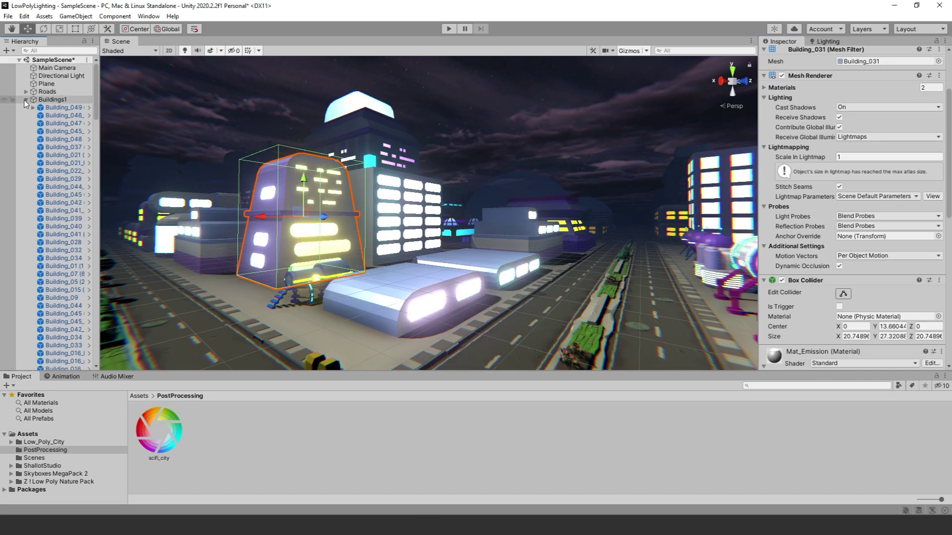
pyautogui.click(25, 100)
pyautogui.click(68, 133)
pyautogui.moveTo(297, 223); pyautogui.dragTo(285, 320, button='right')
pyautogui.click(828, 41)
pyautogui.click(831, 229)
pyautogui.moveTo(476, 199); pyautogui.dragTo(472, 120, button='right')
# Step: Set the PostProcessing volume's Bloom intensity to 0.38 and its threshold to 0.54
pyautogui.click(69, 133)
pyautogui.click(782, 41)
pyautogui.moveTo(838, 226); pyautogui.dragTo(815, 234)
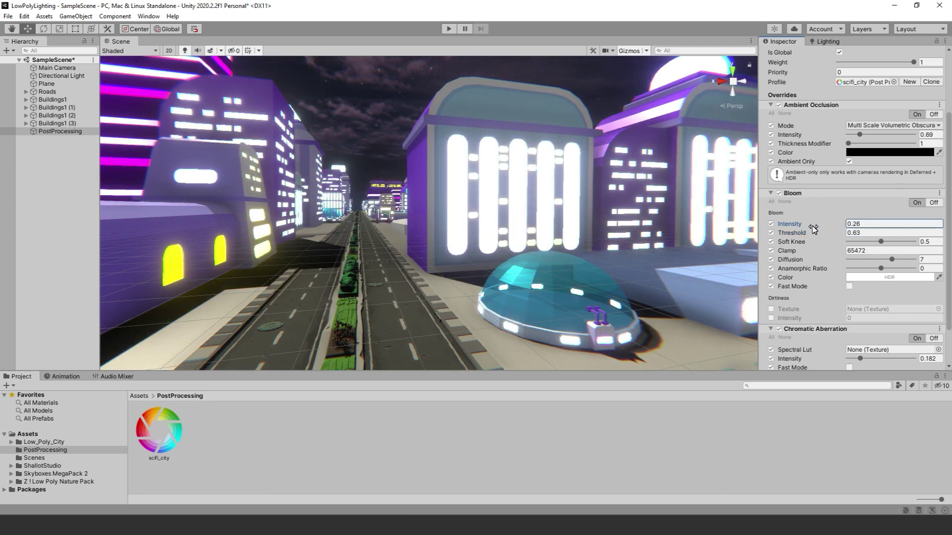
pyautogui.moveTo(820, 239); pyautogui.dragTo(822, 238)
# Step: Examine the bloom on the glowing buildings from several viewpoints along the road
pyautogui.moveTo(629, 233); pyautogui.dragTo(568, 232, button='right')
pyautogui.press('w')
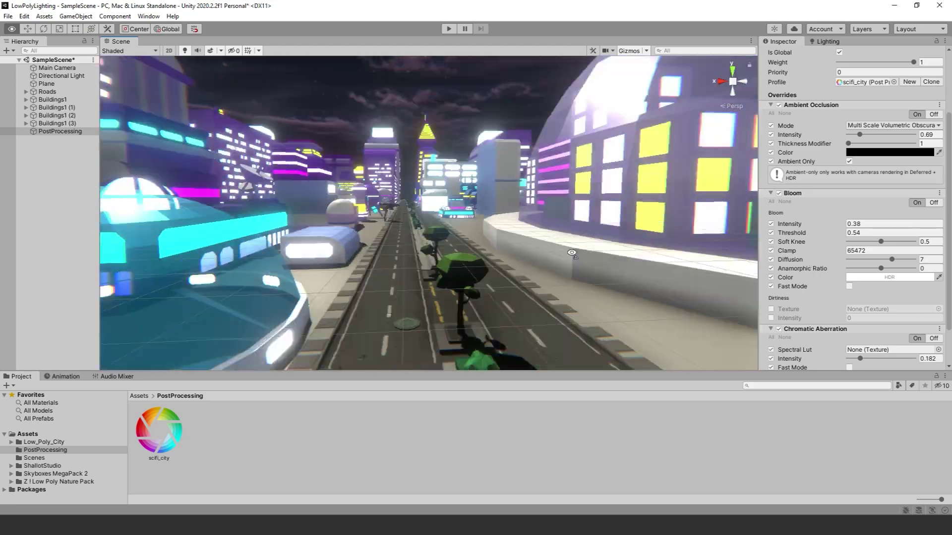
pyautogui.moveTo(571, 252); pyautogui.dragTo(515, 297, button='right')
pyautogui.scroll(-8, 516, 297)
pyautogui.scroll(8, 466, 208)
pyautogui.moveTo(453, 208); pyautogui.dragTo(466, 199, button='right')
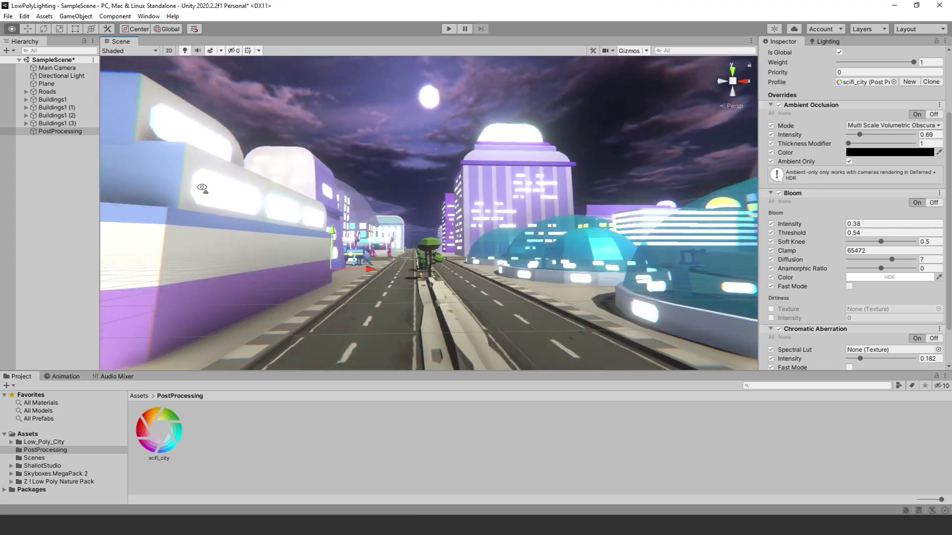
pyautogui.moveTo(202, 187); pyautogui.dragTo(267, 187, button='right')
# Step: Adjust the Directional Light's intensity slightly and tint its colour purple-pink
pyautogui.click(78, 75)
pyautogui.moveTo(823, 177); pyautogui.dragTo(819, 178)
pyautogui.moveTo(473, 184); pyautogui.dragTo(546, 199, button='right')
pyautogui.click(887, 152)
pyautogui.click(906, 276)
pyautogui.moveTo(874, 206); pyautogui.dragTo(882, 205)
pyautogui.moveTo(421, 208); pyautogui.dragTo(307, 213, button='right')
# Step: Add a Depth of Field effect to the PostProcessing volume
pyautogui.click(60, 131)
pyautogui.scroll(-5, 841, 297)
pyautogui.click(841, 338)
pyautogui.moveTo(854, 344)
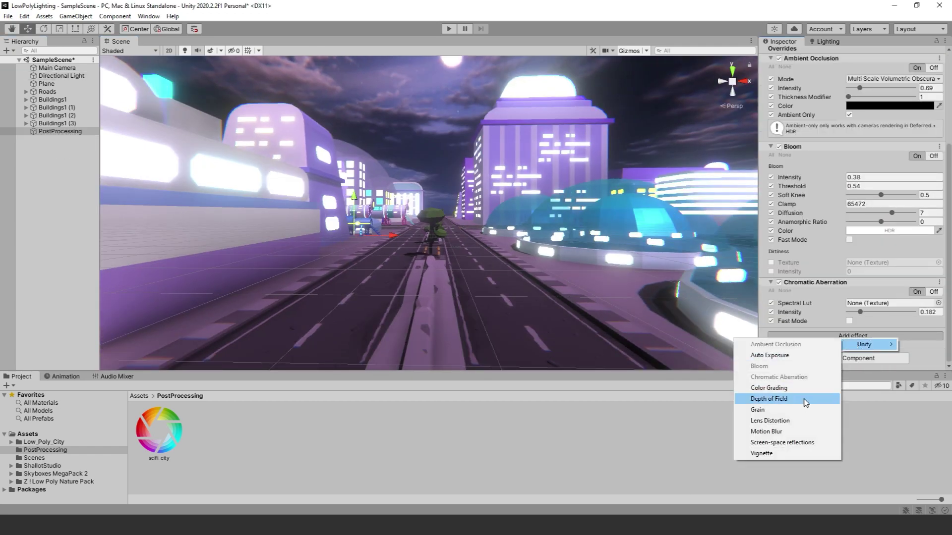
pyautogui.click(815, 398)
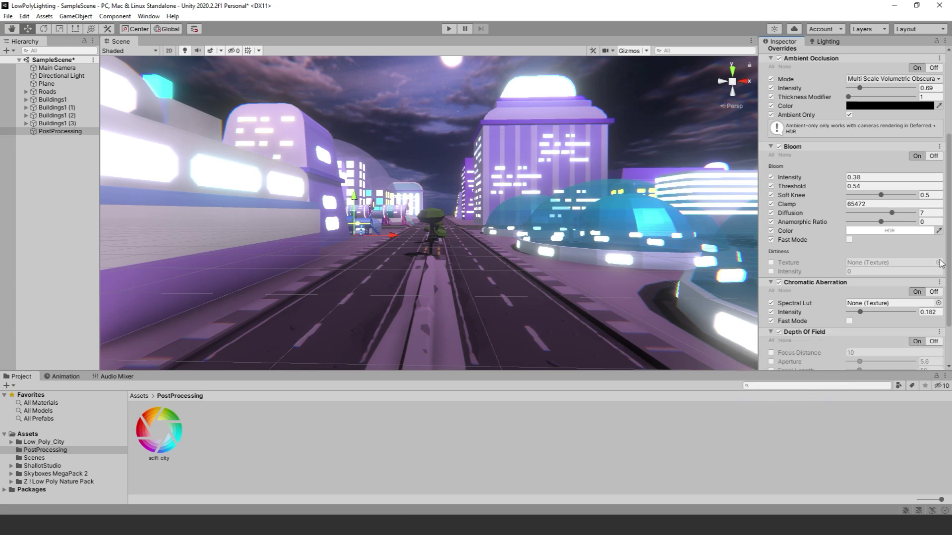
# Step: Frame the rooftops with the cyan panels in the foreground and adjust the Depth of Field focus distance
pyautogui.moveTo(416, 287); pyautogui.dragTo(495, 297, button='right')
pyautogui.click(509, 300)
pyautogui.scroll(-3, 391, 300)
pyautogui.moveTo(391, 300); pyautogui.dragTo(245, 92, button='right')
pyautogui.scroll(15, 49, 96)
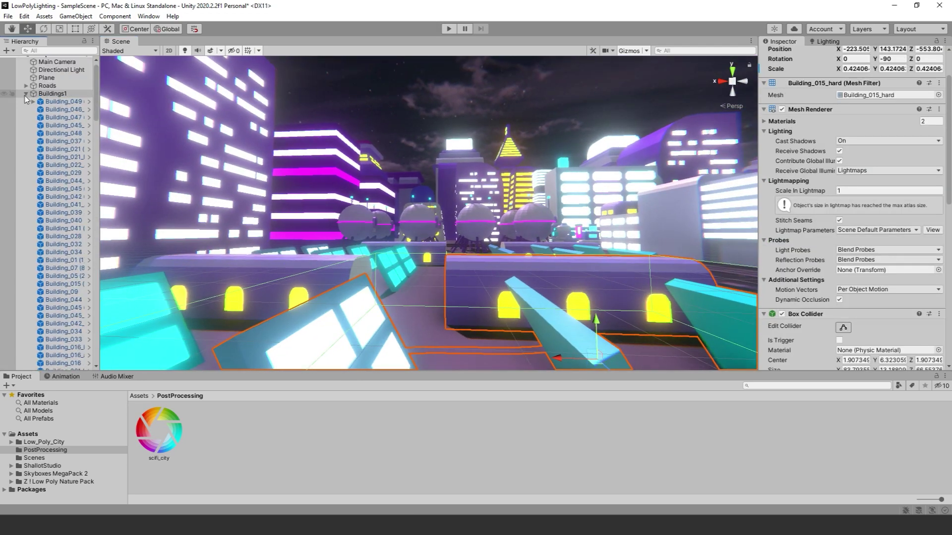
pyautogui.click(26, 99)
pyautogui.click(59, 131)
pyautogui.scroll(-6, 832, 263)
pyautogui.moveTo(842, 296); pyautogui.dragTo(828, 295)
# Step: Select the Main Camera and open a Game view of the scene
pyautogui.click(57, 68)
pyautogui.click(148, 16)
pyautogui.moveTo(208, 149)
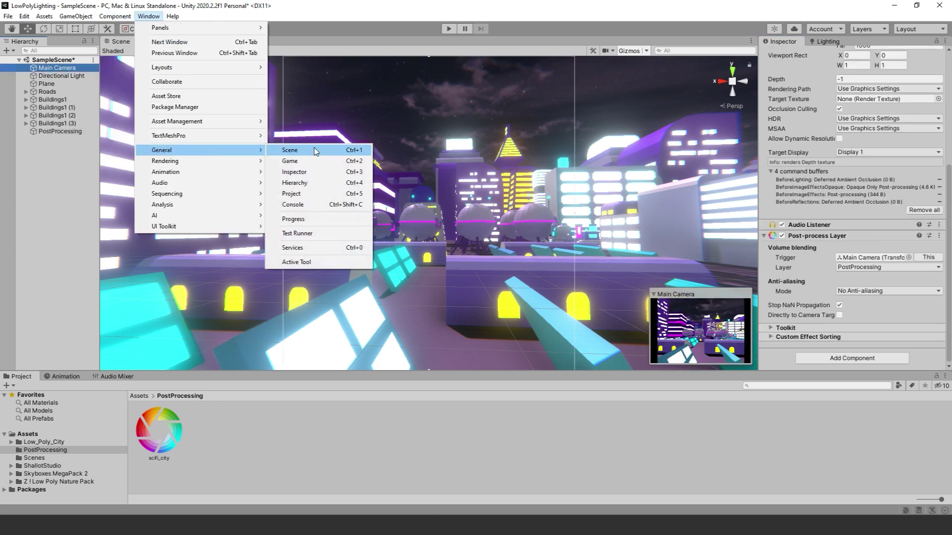
pyautogui.click(312, 161)
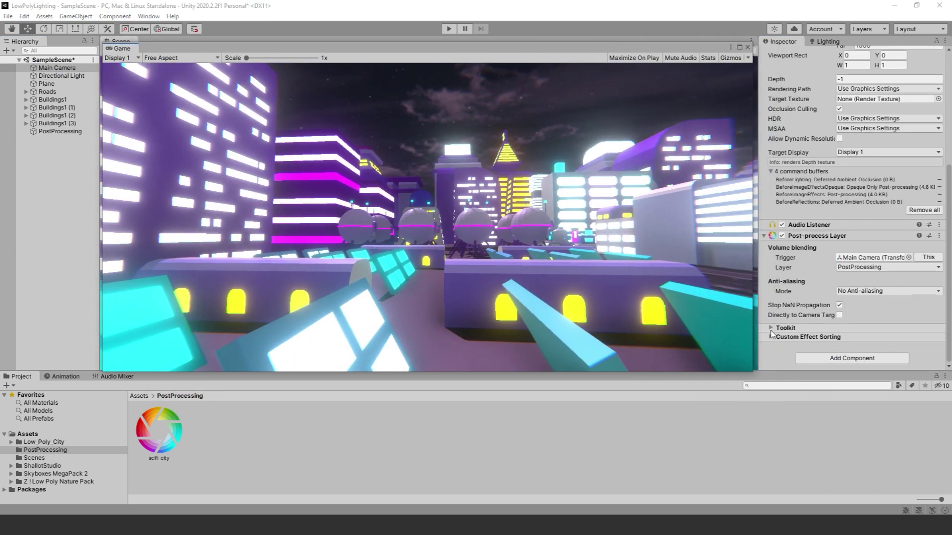
# Step: Set the Depth of Field focus distance to 0.73, the aperture to 3.7 and the focal length to 16
pyautogui.click(51, 131)
pyautogui.moveTo(859, 314); pyautogui.dragTo(864, 314)
pyautogui.moveTo(802, 305); pyautogui.dragTo(755, 302)
pyautogui.moveTo(863, 315)
pyautogui.mouseDown()
pyautogui.moveTo(852, 324)
pyautogui.moveTo(830, 309)
pyautogui.moveTo(875, 316)
pyautogui.moveTo(861, 324)
pyautogui.mouseUp()
pyautogui.moveTo(853, 314); pyautogui.dragTo(852, 314)
pyautogui.moveTo(839, 307)
pyautogui.mouseDown()
pyautogui.moveTo(826, 307)
pyautogui.moveTo(837, 308)
pyautogui.mouseUp()
pyautogui.moveTo(851, 316)
pyautogui.mouseDown()
pyautogui.moveTo(852, 324)
pyautogui.moveTo(856, 315)
pyautogui.moveTo(839, 308)
pyautogui.mouseUp()
# Step: Dock the Game view beside the Scene view and widen the Scene view
pyautogui.click(397, 60)
pyautogui.moveTo(454, 49); pyautogui.dragTo(403, 124)
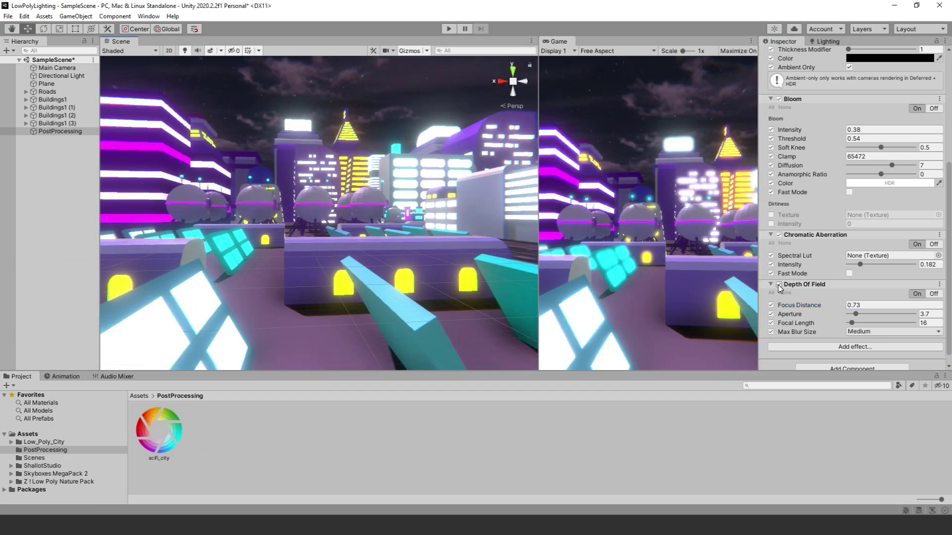
pyautogui.moveTo(537, 75); pyautogui.dragTo(633, 74)
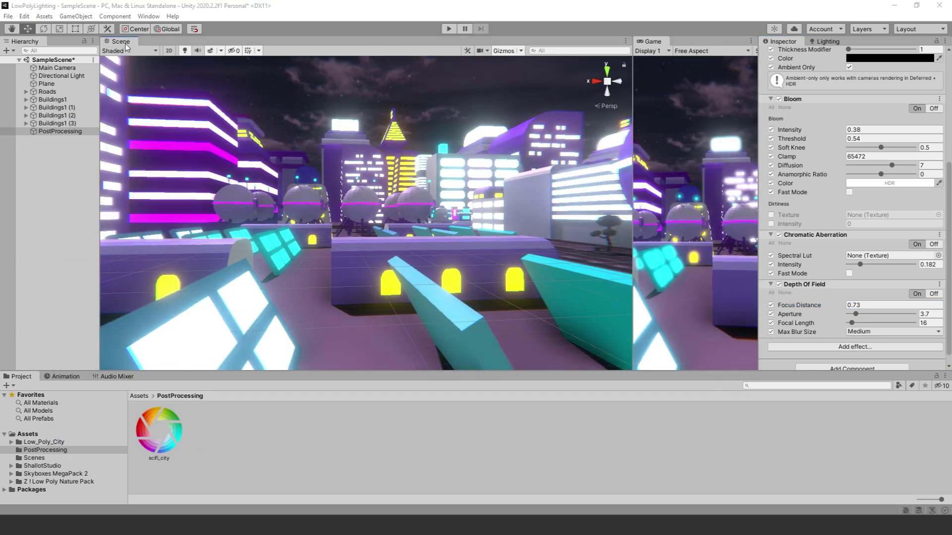
# Step: Enlarge the Scene view and examine the city with the depth of field applied
pyautogui.doubleClick(126, 43)
pyautogui.moveTo(229, 267); pyautogui.dragTo(909, 266, button='right')
pyautogui.press('w')
pyautogui.press('w')
pyautogui.moveTo(499, 237); pyautogui.dragTo(621, 236, button='right')
pyautogui.press('w')
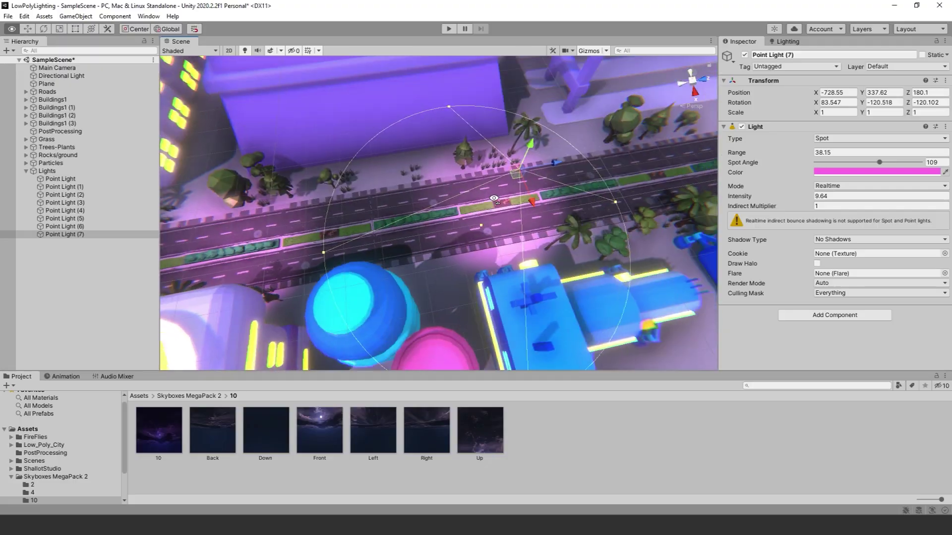
# Step: Duplicate Point Light (7) and move the copy along the road to Z 228.8
pyautogui.moveTo(494, 198); pyautogui.dragTo(511, 206, button='right')
pyautogui.hotkey('ctrl', 'd')
pyautogui.moveTo(498, 144); pyautogui.dragTo(694, 112)
pyautogui.moveTo(694, 111); pyautogui.dragTo(423, 135, button='right')
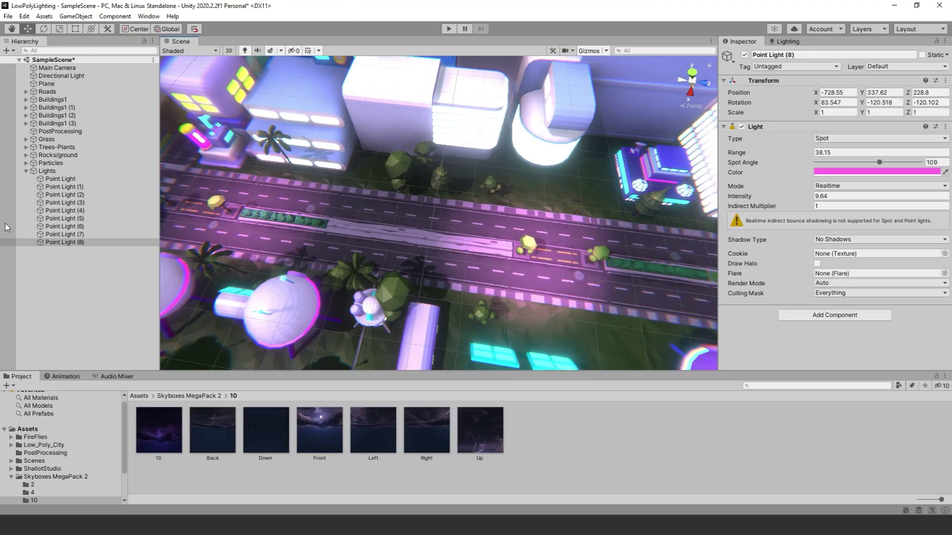
# Step: Select all nine pink road lights, duplicate them together and reposition the copies
pyautogui.keyDown('shift'); pyautogui.click(70, 179); pyautogui.keyUp('shift')
pyautogui.moveTo(446, 198); pyautogui.dragTo(483, 198, button='right')
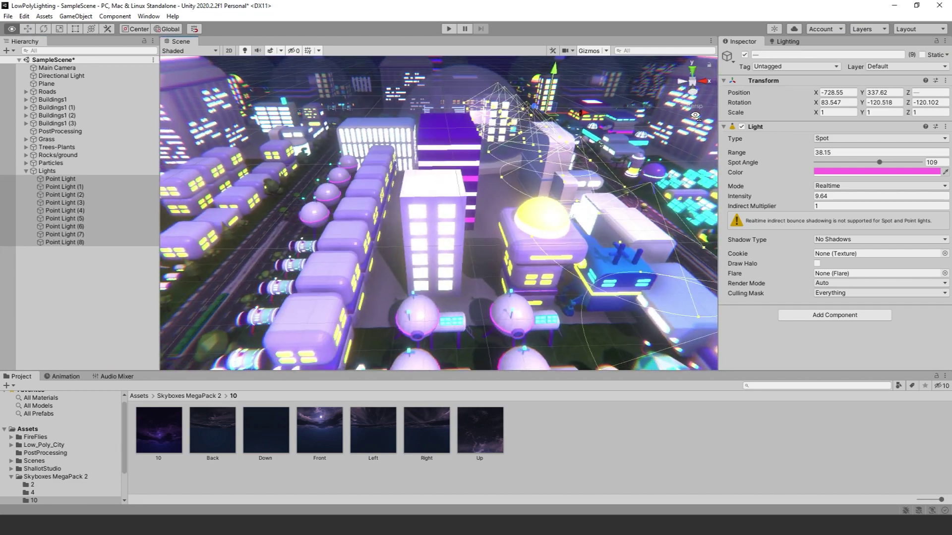
pyautogui.moveTo(695, 117); pyautogui.dragTo(517, 225, button='right')
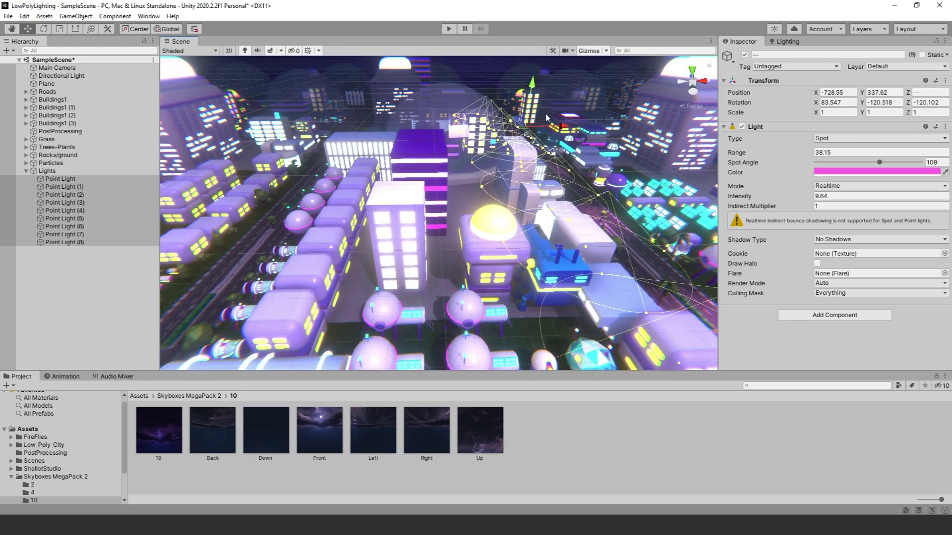
pyautogui.hotkey('ctrl', 'd')
pyautogui.moveTo(389, 150); pyautogui.dragTo(487, 145, button='right')
pyautogui.moveTo(487, 145); pyautogui.dragTo(484, 145)
pyautogui.click(383, 140)
pyautogui.moveTo(453, 140); pyautogui.dragTo(465, 121, button='right')
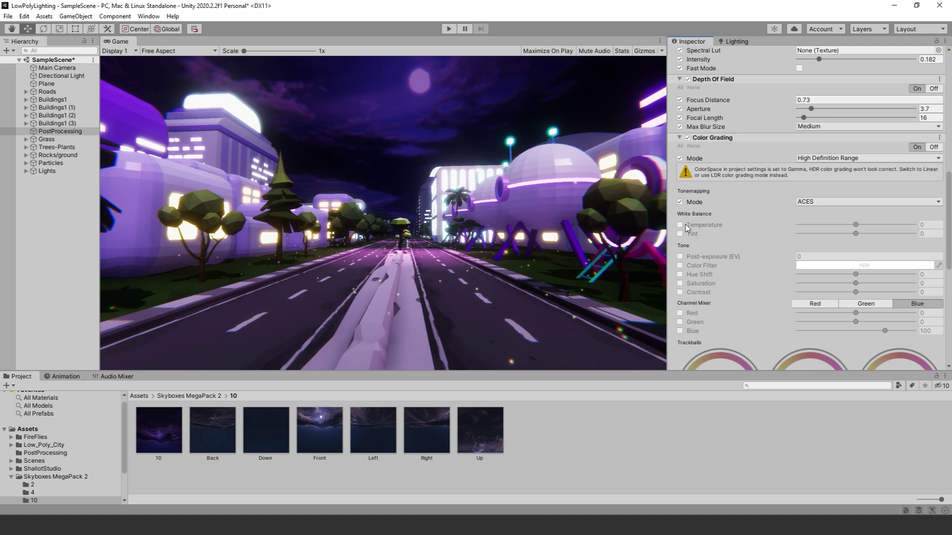
# Step: Enable the Color Grading white balance, tone and channel mixer overrides, and set the temperature to 10.3 and the tint to 1.4
pyautogui.click(680, 224)
pyautogui.click(679, 233)
pyautogui.click(679, 256)
pyautogui.click(679, 265)
pyautogui.click(680, 274)
pyautogui.click(680, 283)
pyautogui.click(679, 292)
pyautogui.click(679, 312)
pyautogui.click(680, 321)
pyautogui.click(680, 331)
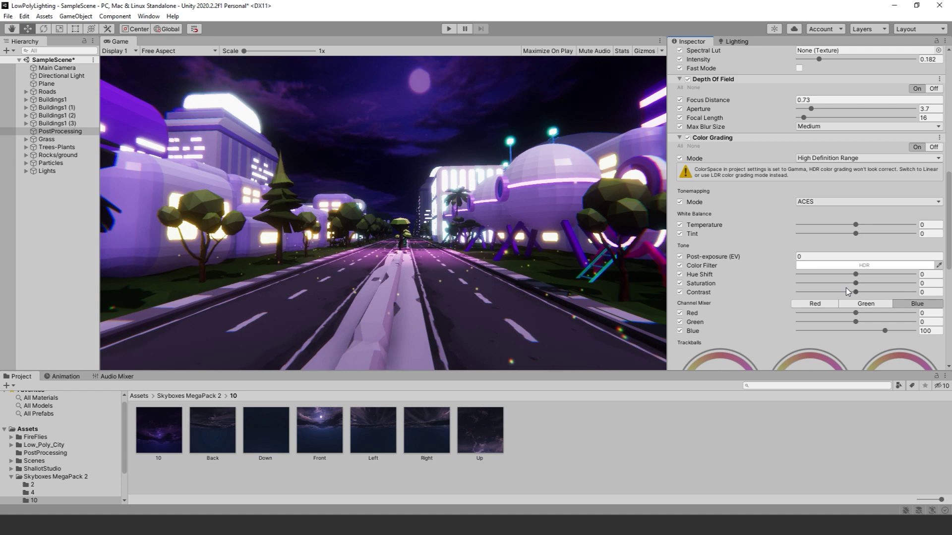
pyautogui.moveTo(855, 223); pyautogui.dragTo(858, 234)
# Step: Enable the Color Grading lift, gamma and gain trackballs, raise gamma and gain, and adjust lift slightly
pyautogui.scroll(-6, 851, 296)
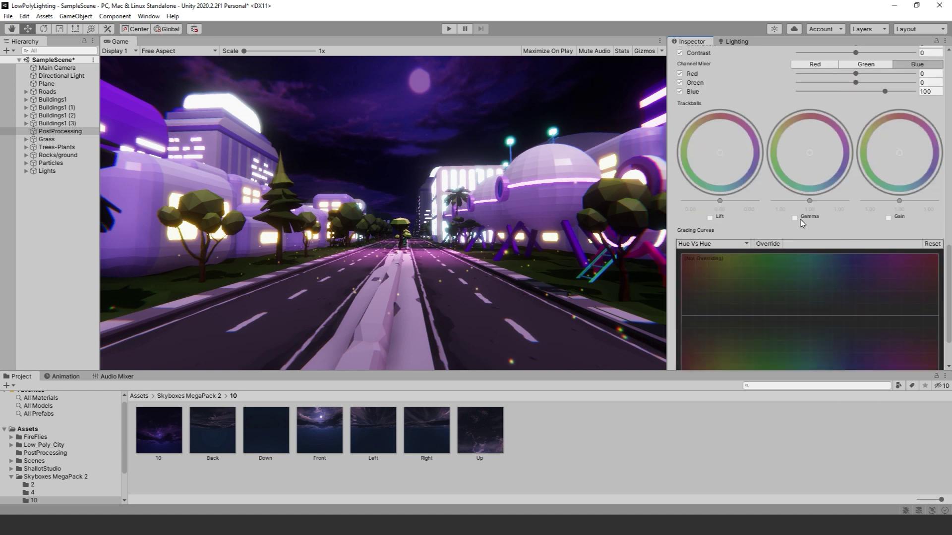
pyautogui.click(710, 218)
pyautogui.click(888, 218)
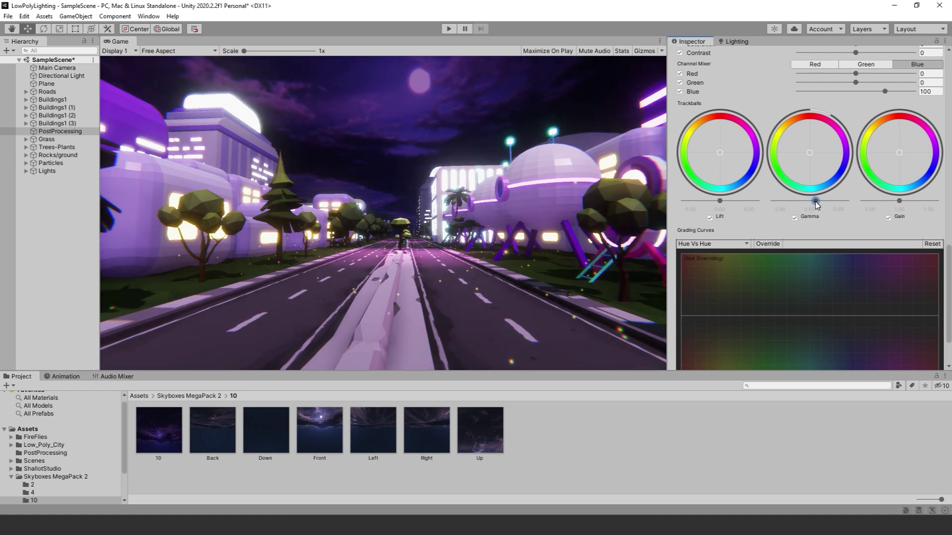
pyautogui.scroll(2, 917, 238)
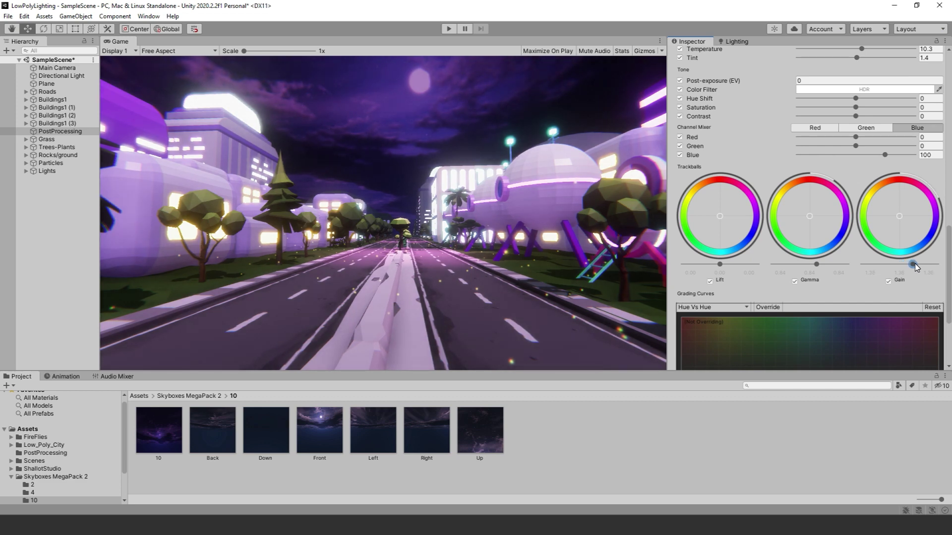
pyautogui.moveTo(723, 266); pyautogui.dragTo(724, 267)
pyautogui.scroll(-5, 947, 243)
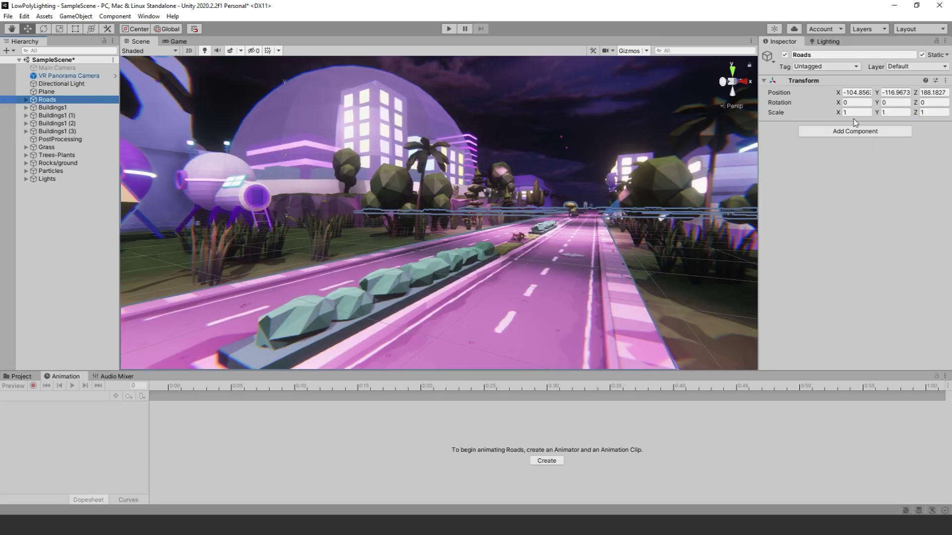
# Step: Review the scene's mixed lighting and lightmapping settings in a widened lighting panel
pyautogui.click(827, 42)
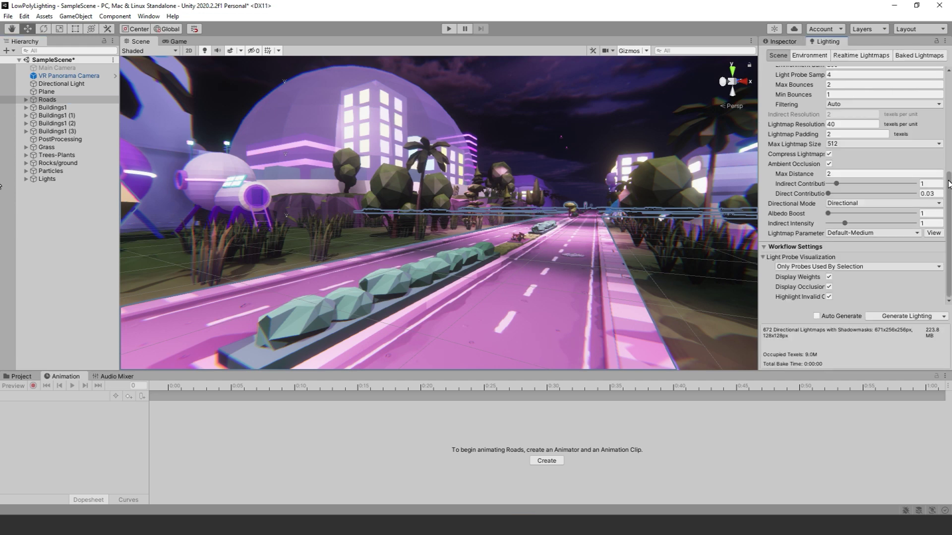
pyautogui.moveTo(948, 173); pyautogui.dragTo(946, 75)
pyautogui.moveTo(758, 151); pyautogui.dragTo(618, 155)
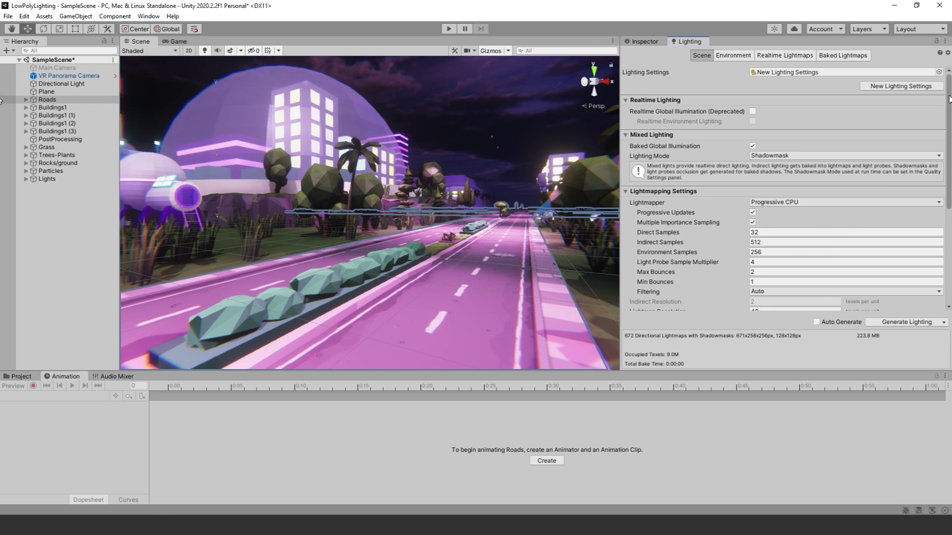
pyautogui.moveTo(948, 99); pyautogui.dragTo(950, 149)
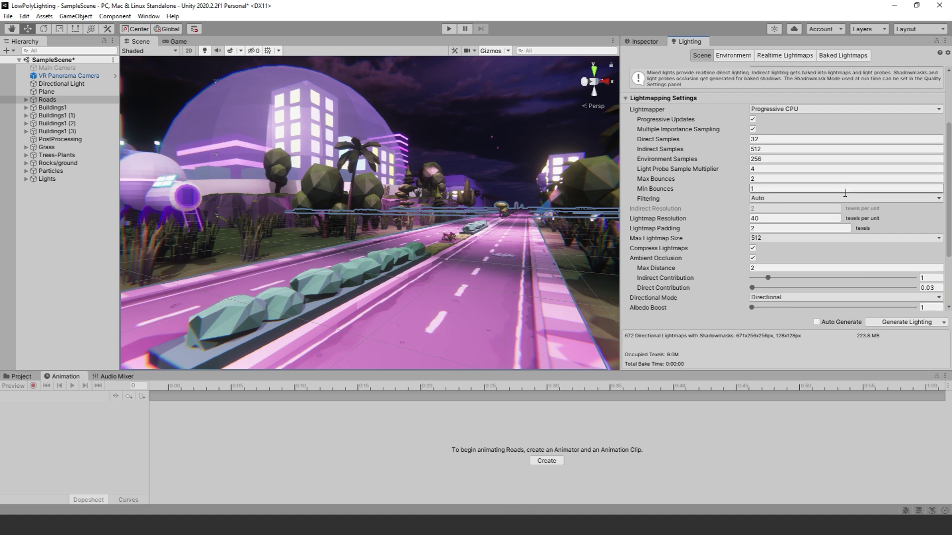
# Step: Leave lightmap ambient occlusion enabled and generate the scene's lighting
pyautogui.click(753, 257)
pyautogui.click(753, 258)
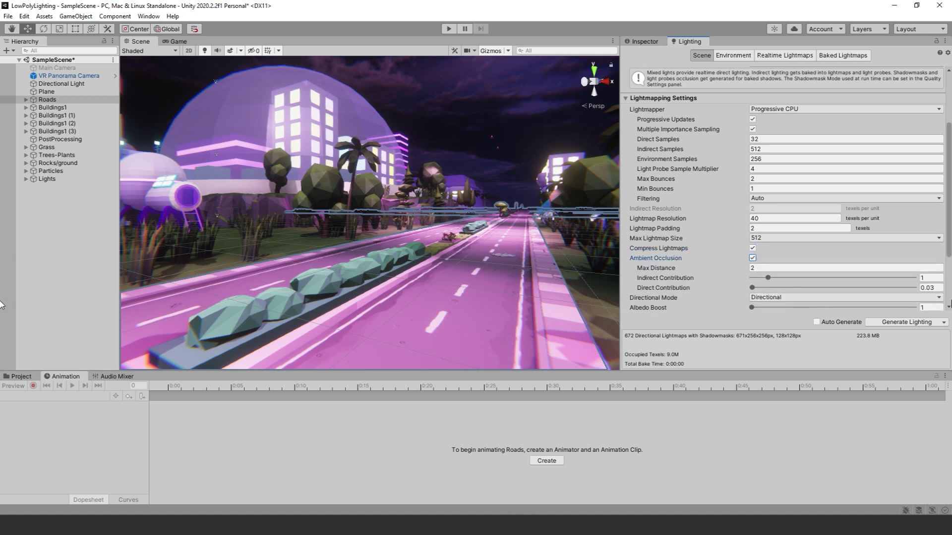
pyautogui.scroll(-5, 948, 306)
pyautogui.moveTo(949, 306); pyautogui.dragTo(950, 201)
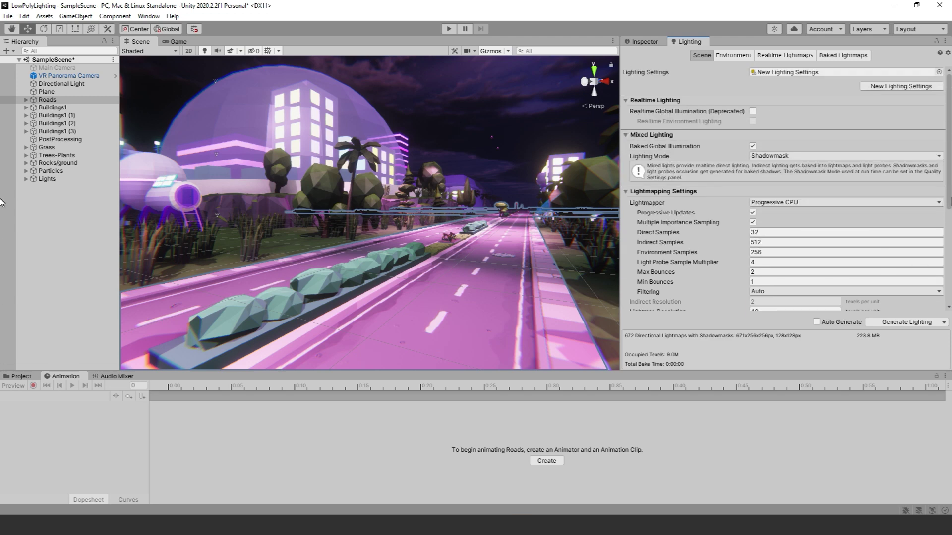
pyautogui.click(911, 323)
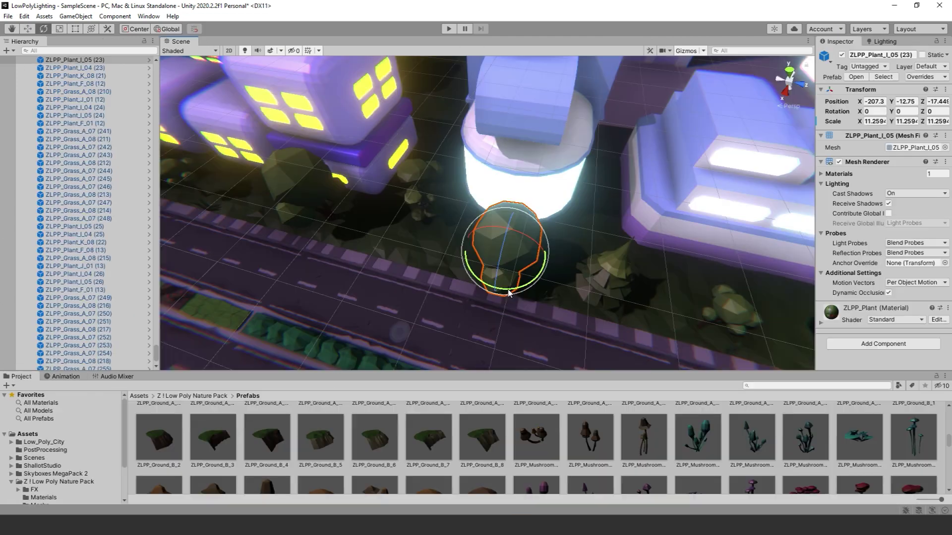
# Step: Rotate individual roadside plants, including the tree ZLPP_Plant_I_04 (21), to vary their orientation
pyautogui.click(330, 196)
pyautogui.moveTo(333, 216); pyautogui.dragTo(304, 233)
pyautogui.moveTo(694, 233); pyautogui.dragTo(439, 218, button='right')
pyautogui.press('w')
pyautogui.click(438, 218)
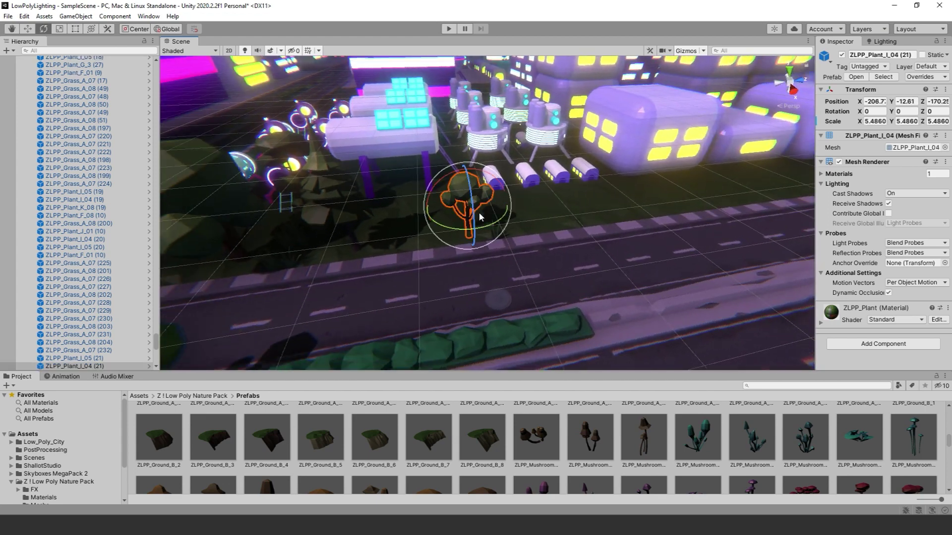
pyautogui.moveTo(500, 204); pyautogui.dragTo(569, 214)
pyautogui.press('e')
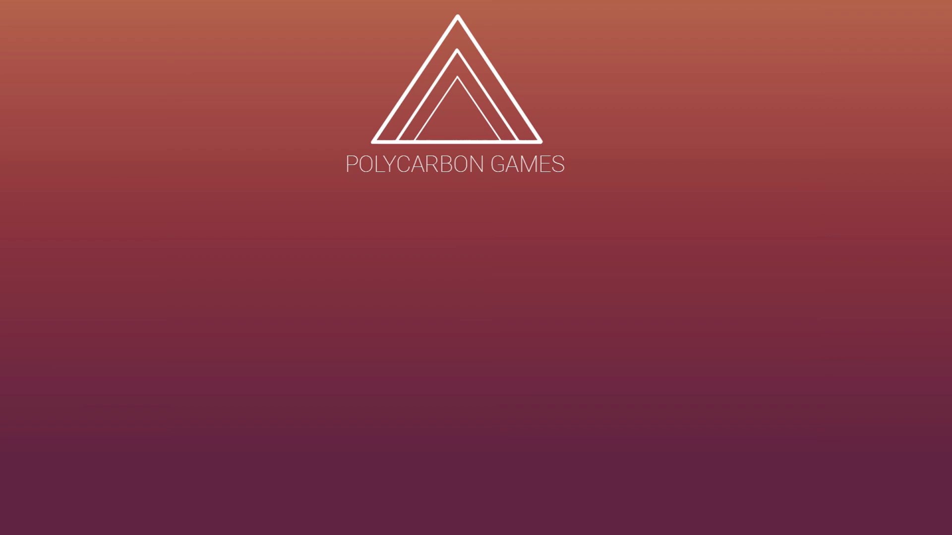